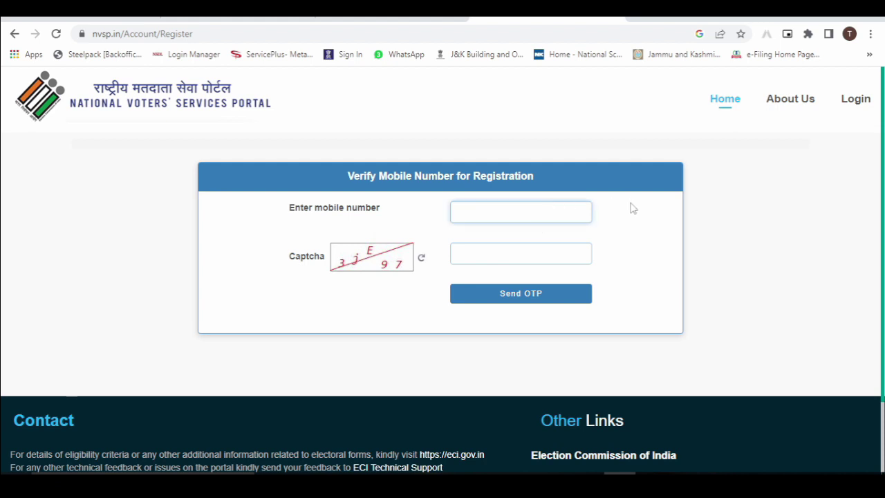
Enter the mobile number and captcha, request an OTP and verify it with the received code
click(520, 253)
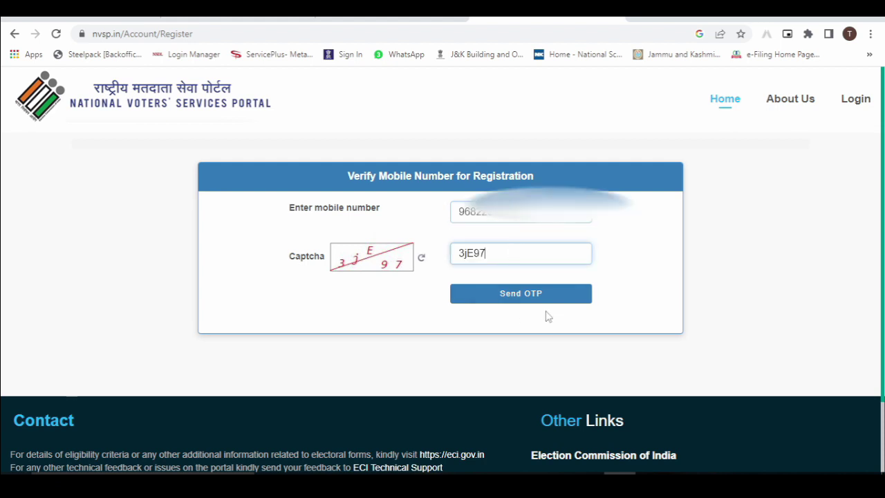
click(545, 300)
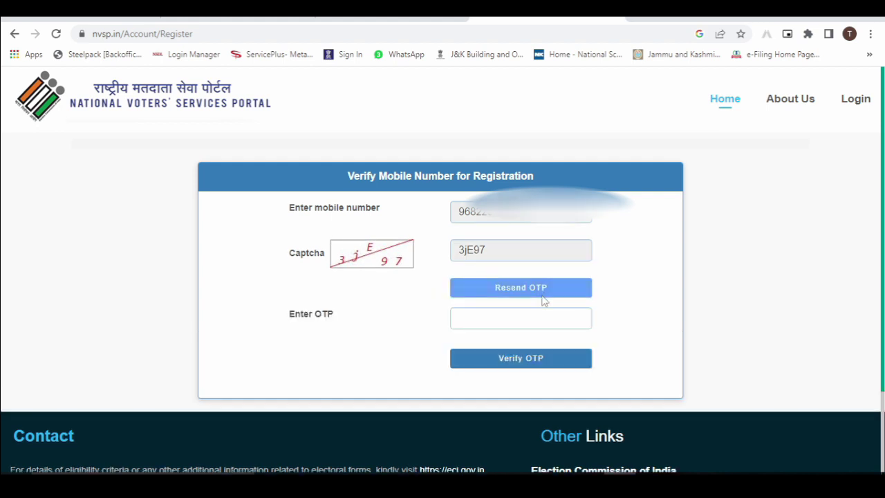
click(530, 314)
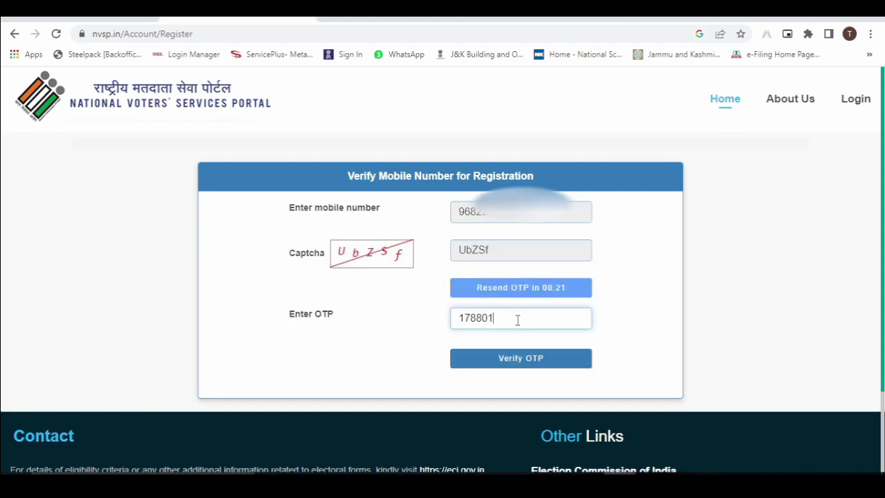
click(525, 366)
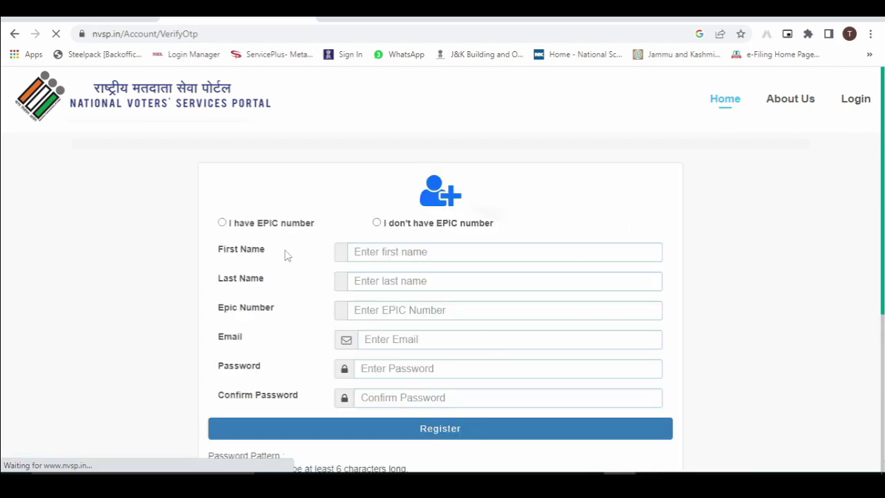
Choose the 'I don't have EPIC number' registration option
click(376, 222)
scroll(381, 251, down, 5)
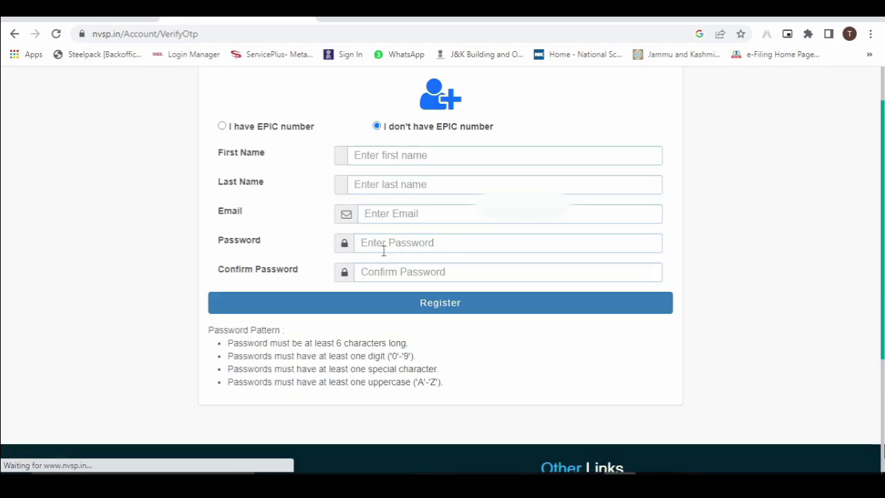
scroll(387, 251, up, 4)
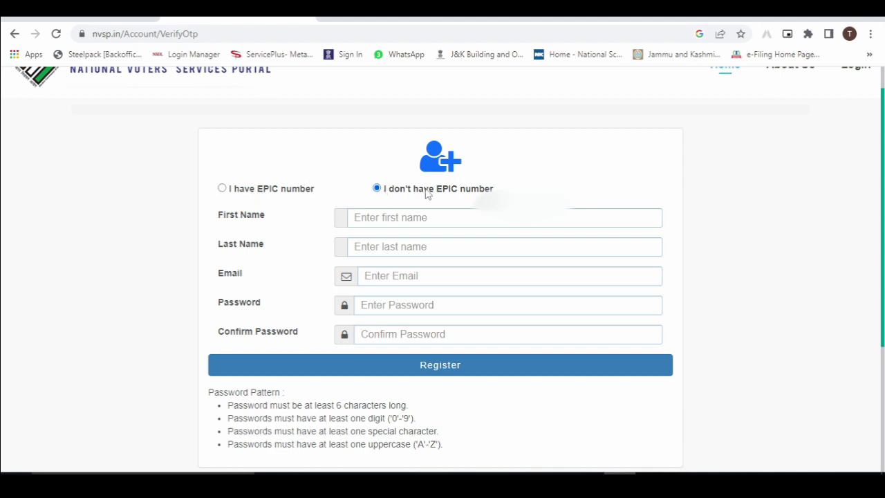
click(222, 188)
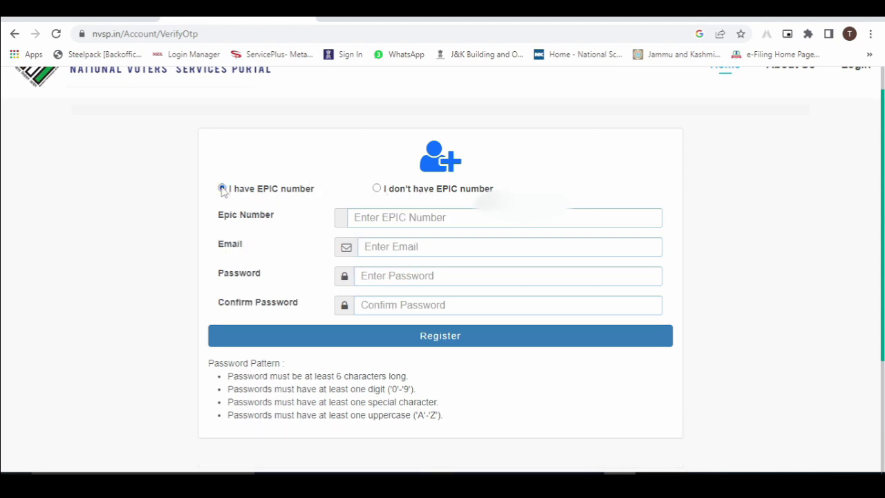
click(377, 190)
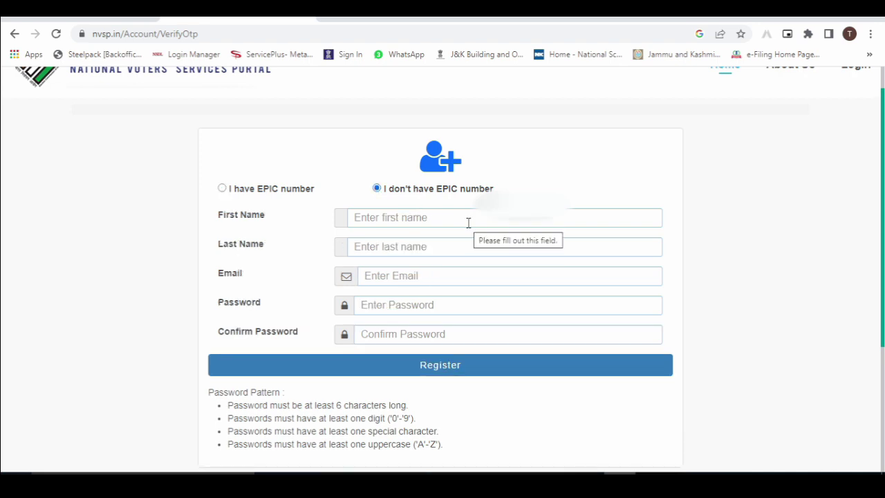
scroll(409, 237, up, 1)
click(448, 247)
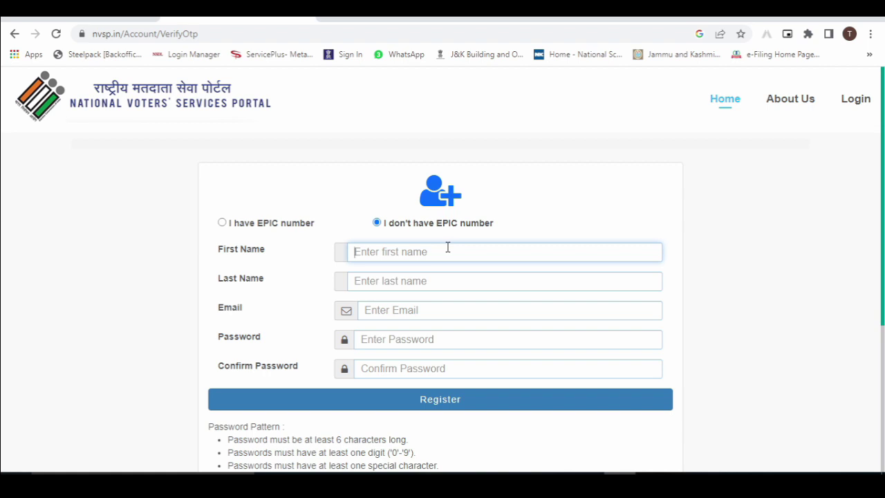
Fill in the applicant's first name, last name, email and matching password, then submit registration
text(A)
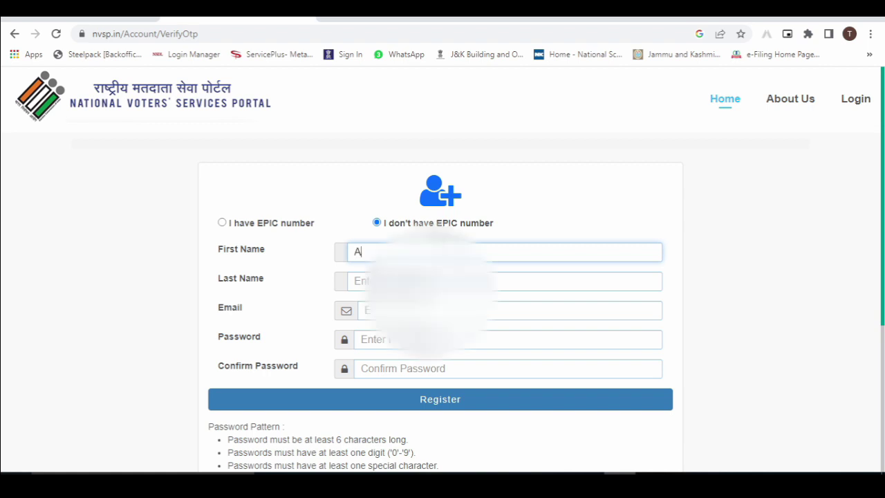
text(RSA)
click(498, 280)
text(AX)
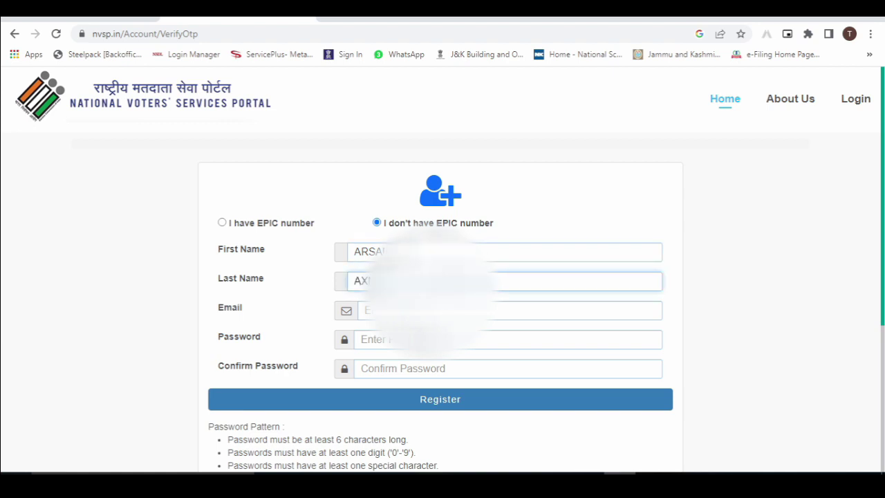
click(498, 311)
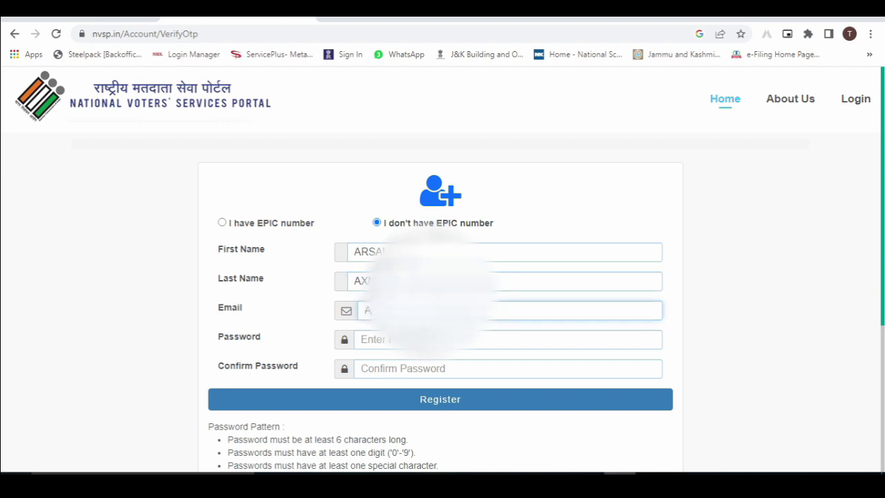
text(ars)
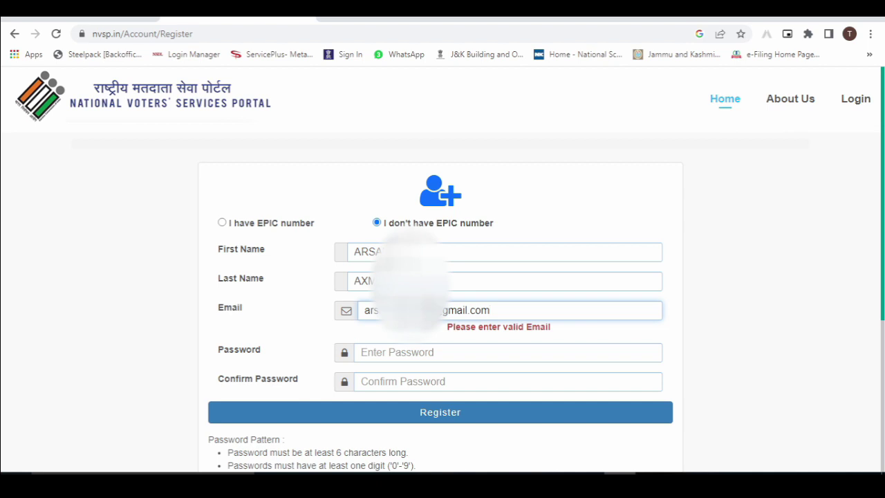
click(647, 350)
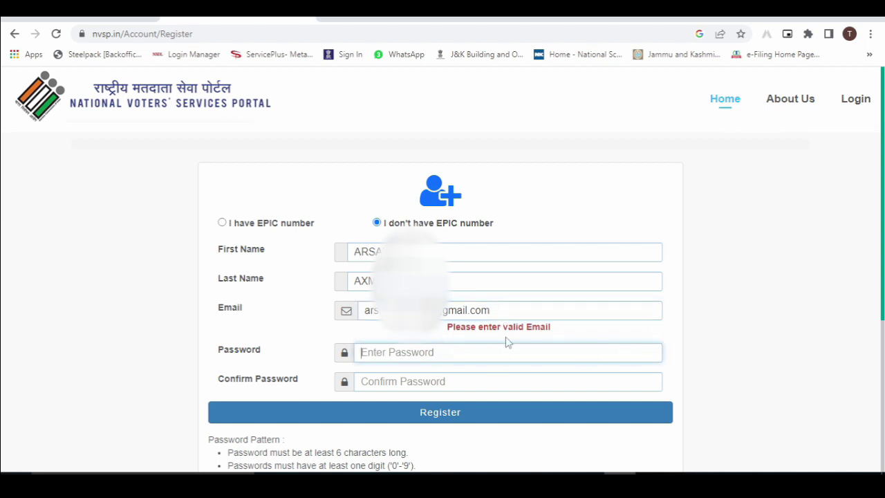
text(a)
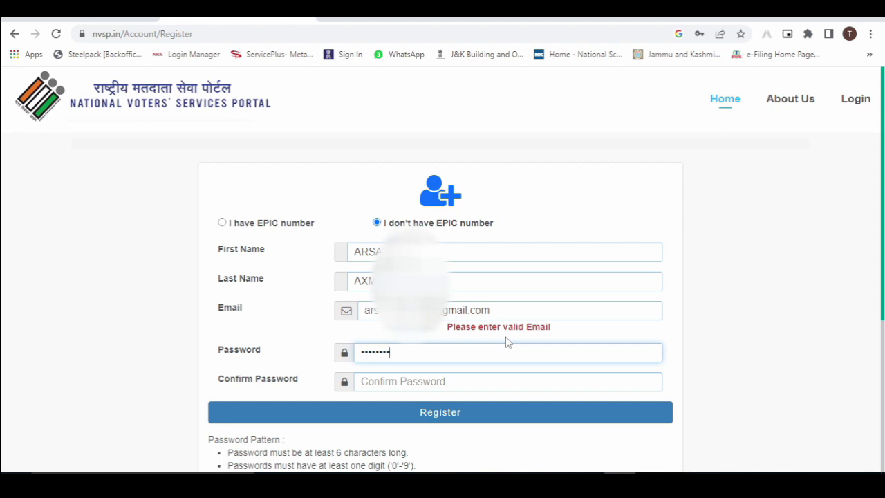
key(Tab)
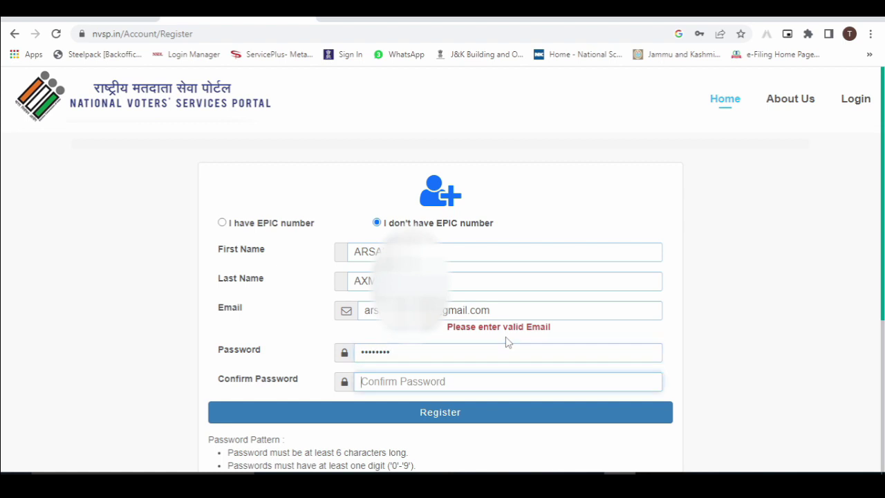
text(a)
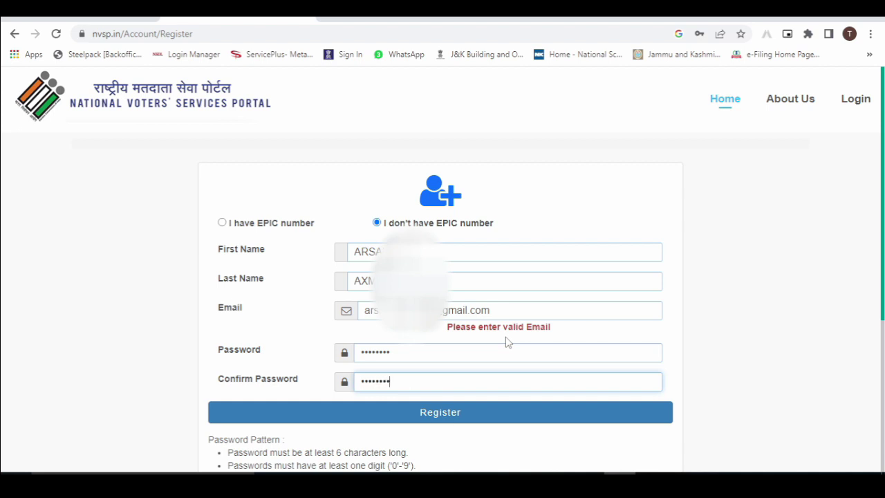
click(475, 421)
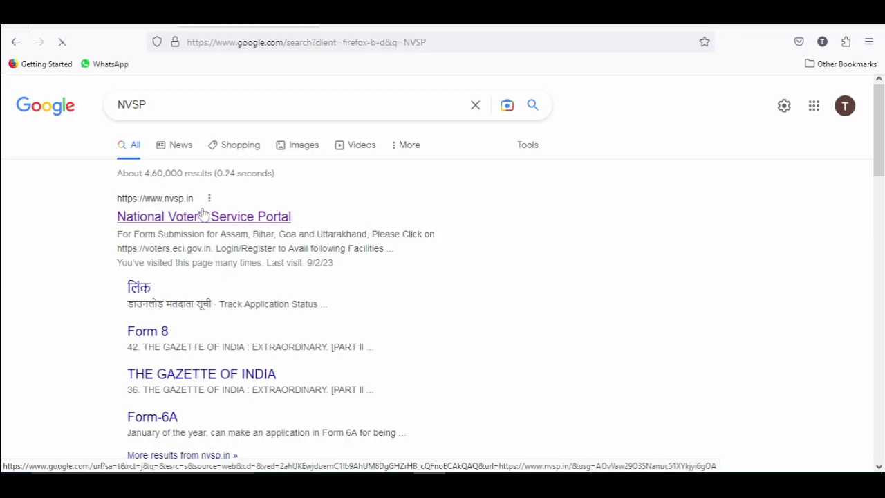
Open the NVSP portal from Google results and log in, fixing the captcha's letter case
click(203, 215)
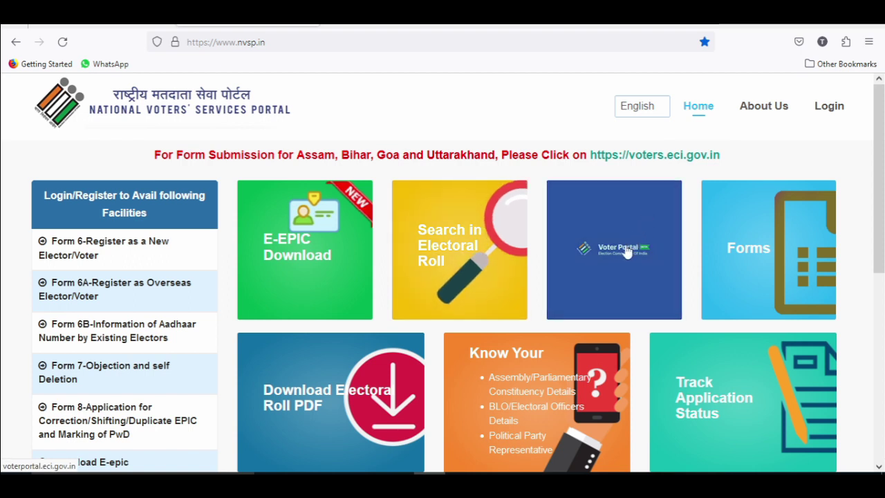
click(829, 107)
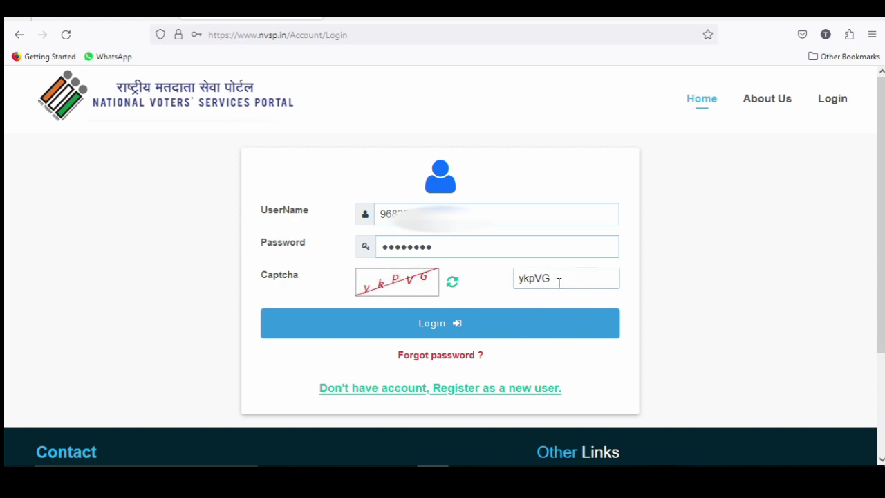
click(537, 278)
key(BackSpace)
text(P)
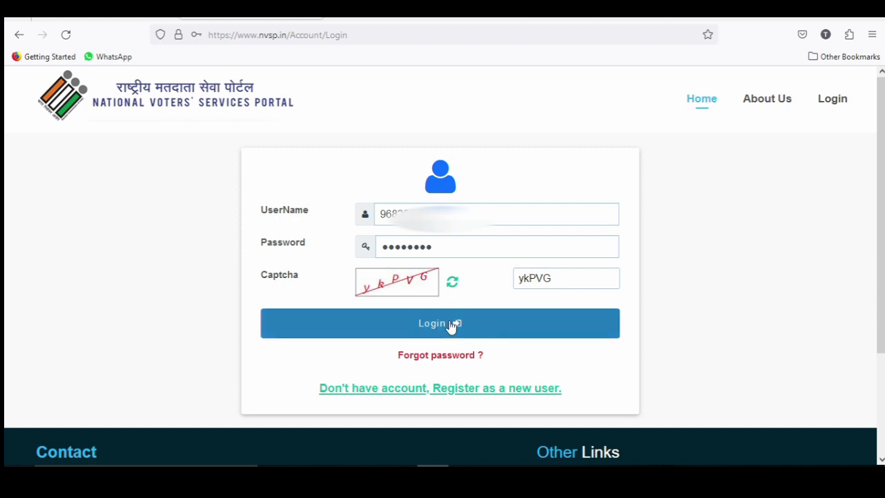
click(446, 327)
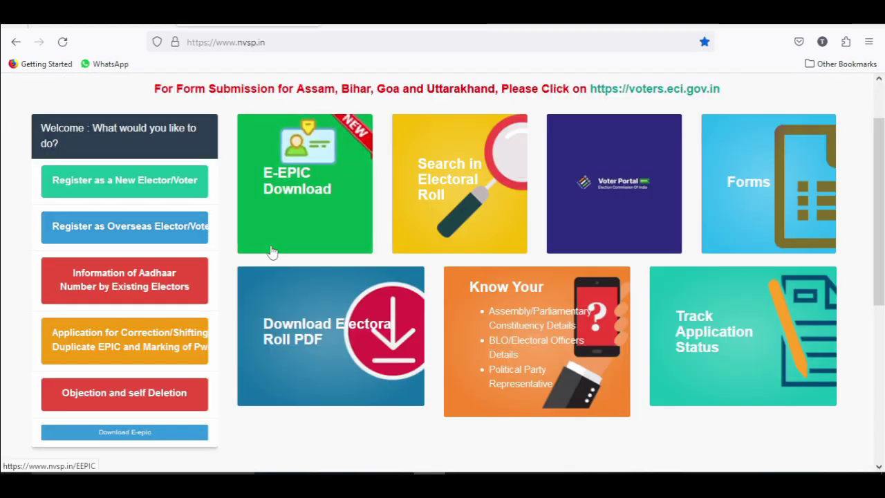
Open Form 6, the Application Form for New Voters, from the Forms list
scroll(692, 228, down, 2)
scroll(692, 277, up, 1)
scroll(692, 277, up, 1)
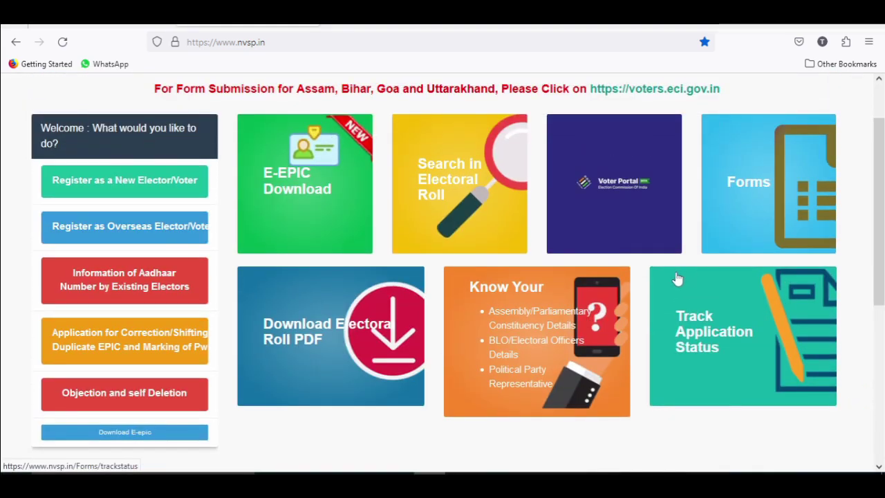
scroll(719, 262, up, 2)
click(751, 257)
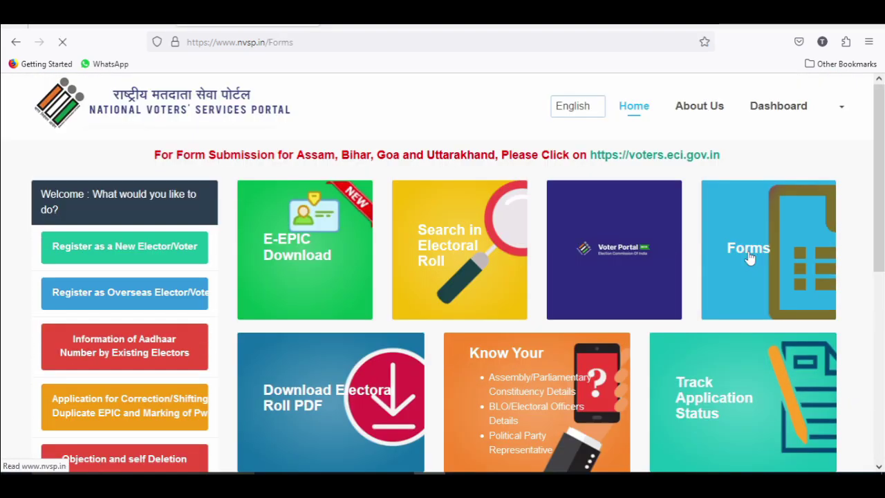
scroll(623, 259, down, 2)
scroll(511, 263, down, 2)
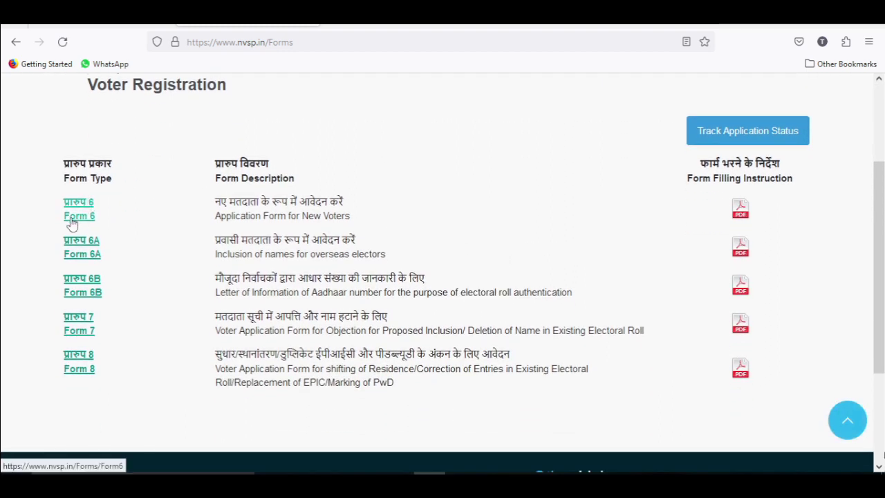
drag(212, 218, 360, 224)
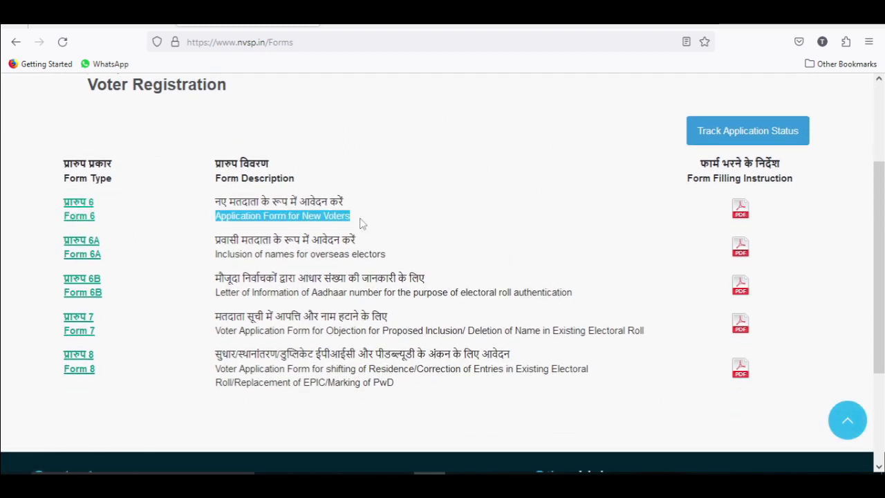
click(359, 224)
click(73, 220)
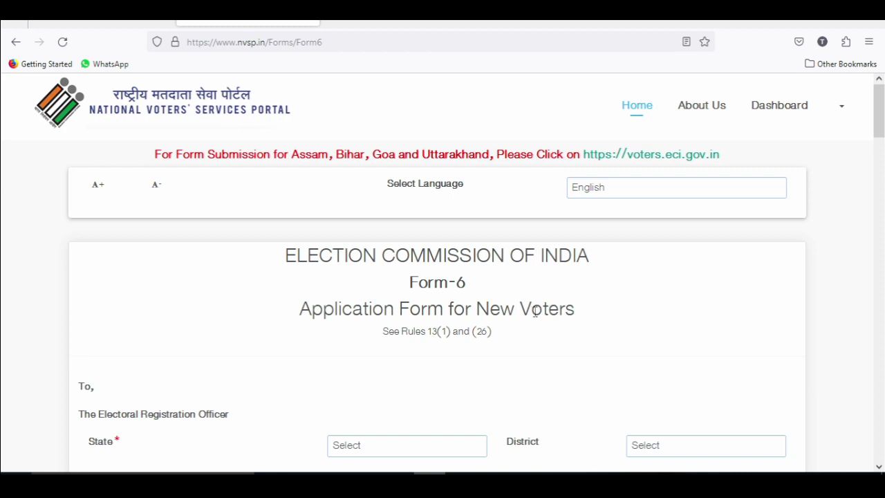
Choose Jammu and Kashmir, district SRINAGAR and constituency HAZRATBAL in Form-6's dropdowns
scroll(540, 311, down, 2)
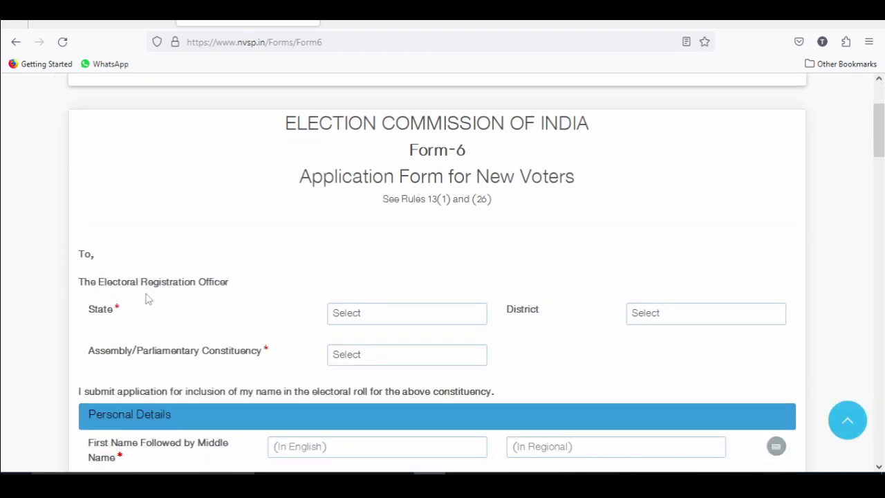
click(412, 323)
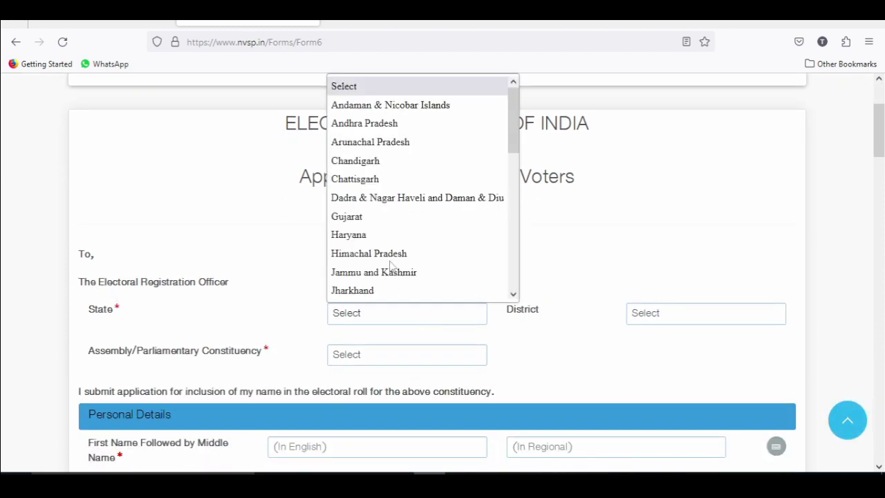
click(382, 273)
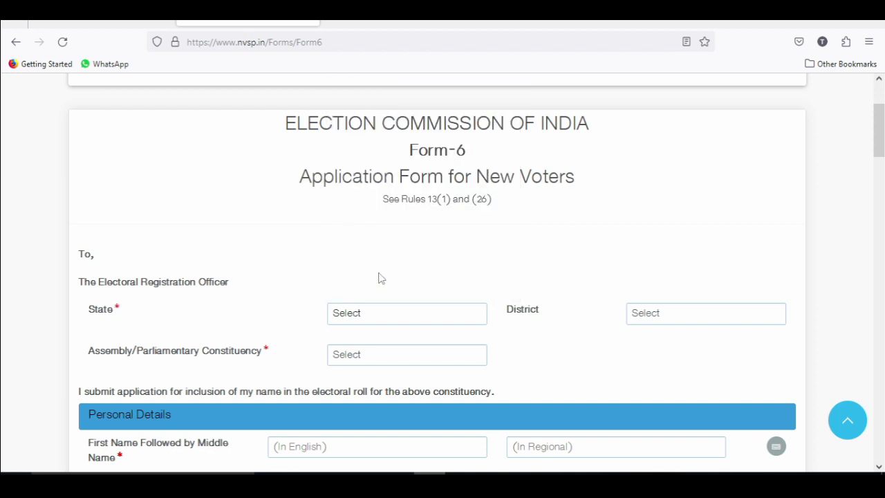
click(684, 320)
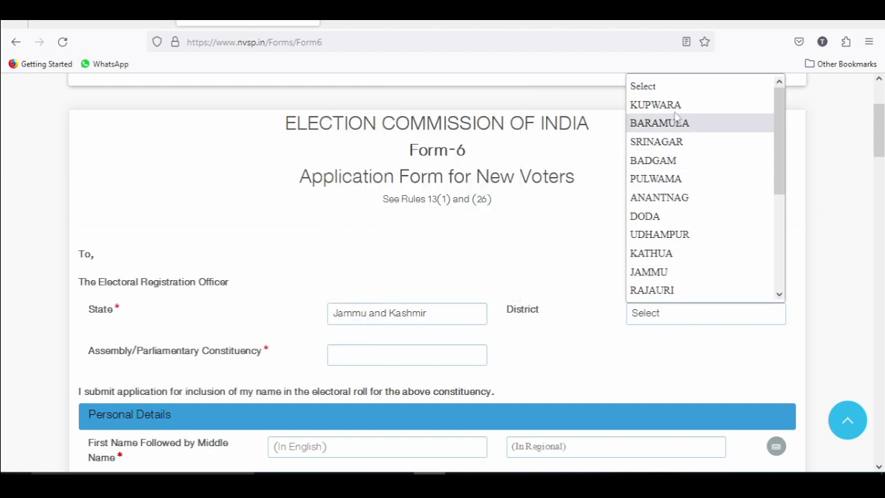
scroll(679, 175, down, 3)
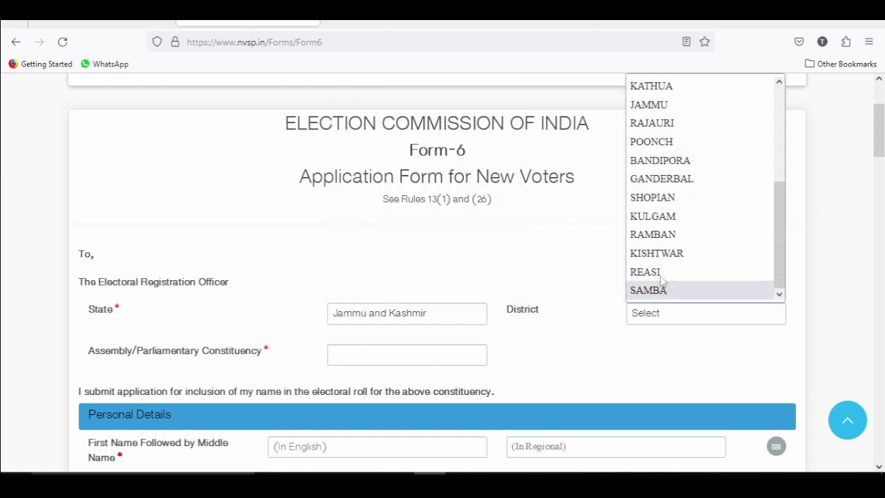
scroll(660, 284, up, 3)
click(678, 141)
scroll(362, 355, down, 2)
click(382, 292)
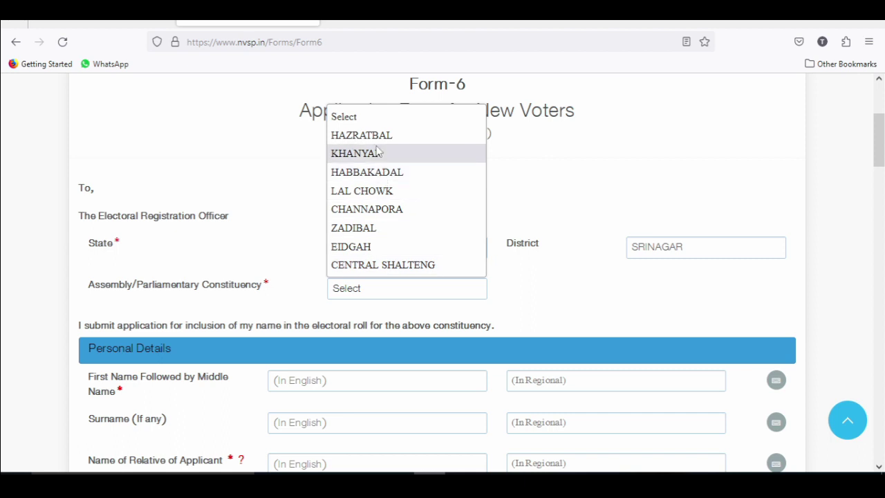
click(374, 138)
scroll(482, 330, down, 4)
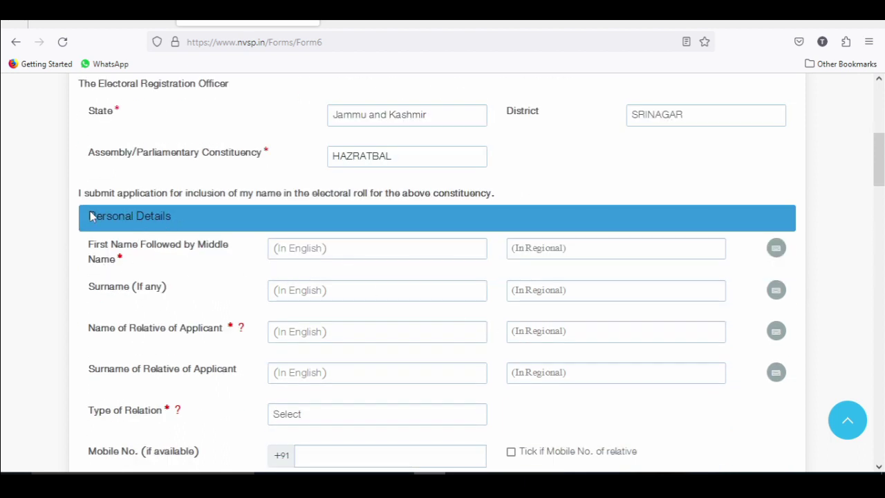
drag(90, 216, 162, 218)
click(319, 247)
click(312, 289)
scroll(284, 298, down, 2)
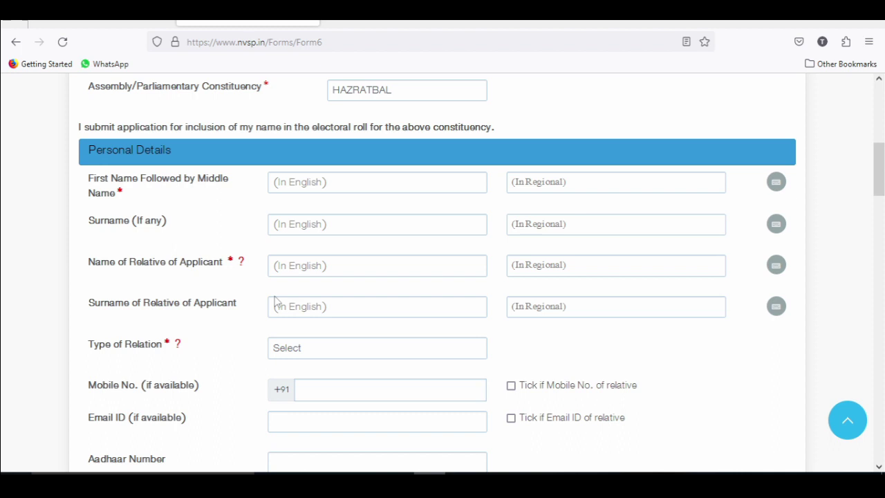
click(321, 266)
scroll(300, 267, down, 2)
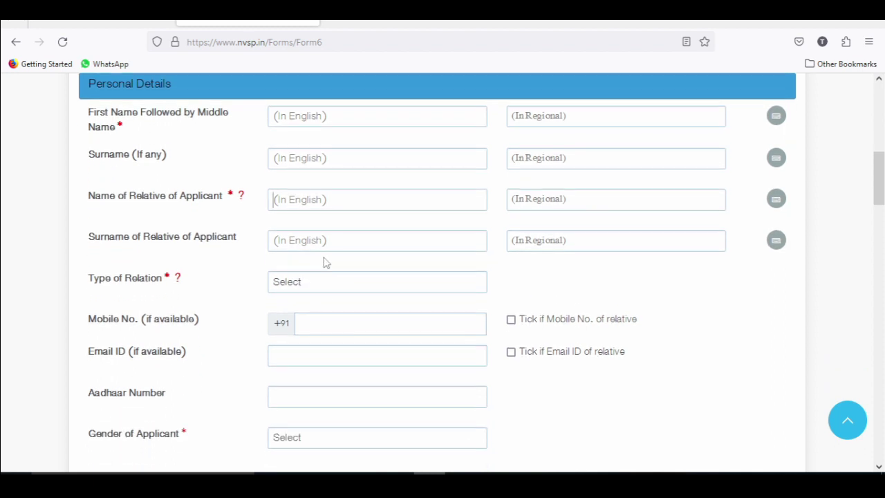
click(309, 241)
scroll(297, 236, down, 2)
click(322, 225)
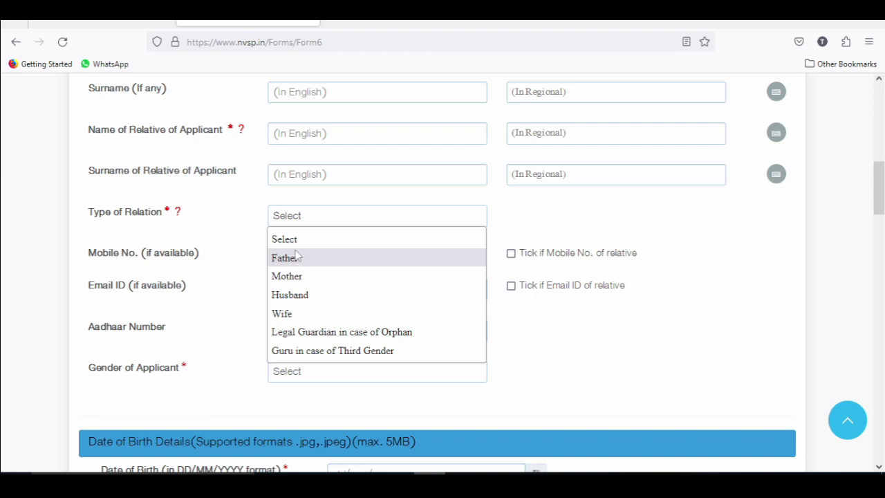
click(296, 257)
click(304, 222)
click(300, 238)
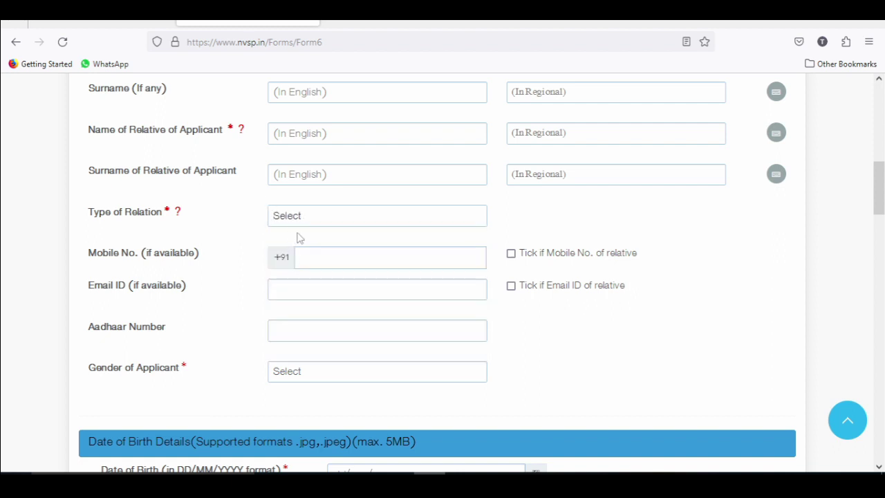
scroll(299, 238, down, 2)
click(341, 198)
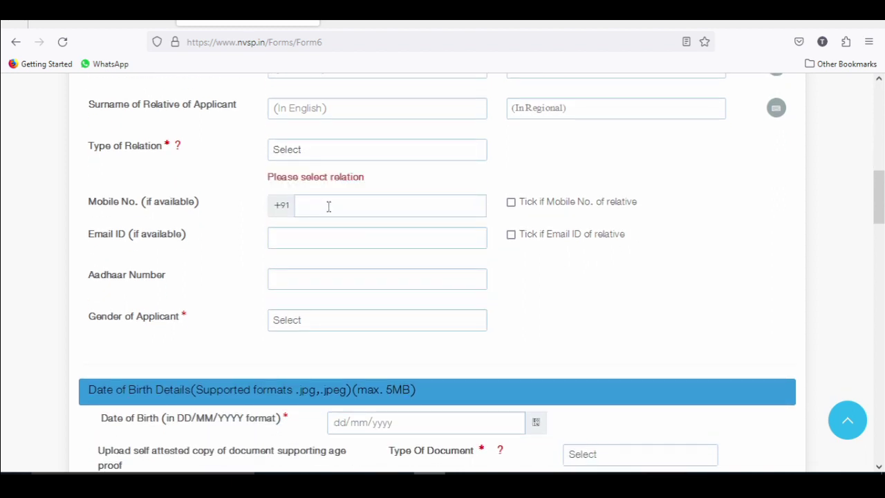
drag(96, 207, 148, 218)
click(149, 218)
drag(119, 206, 147, 215)
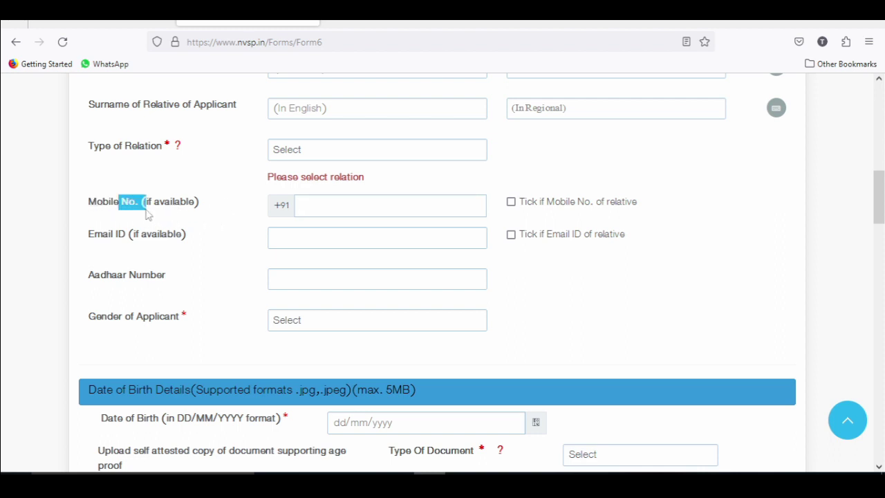
scroll(159, 225, down, 4)
drag(96, 101, 251, 113)
click(293, 105)
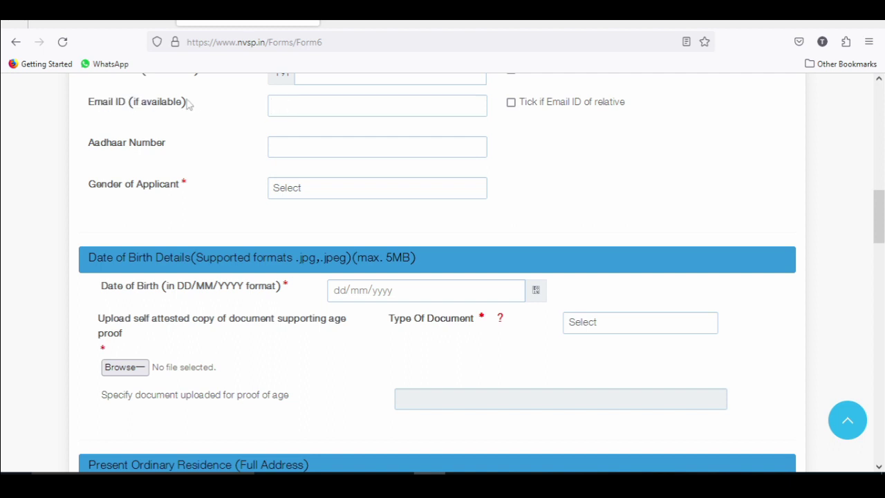
drag(85, 150, 179, 153)
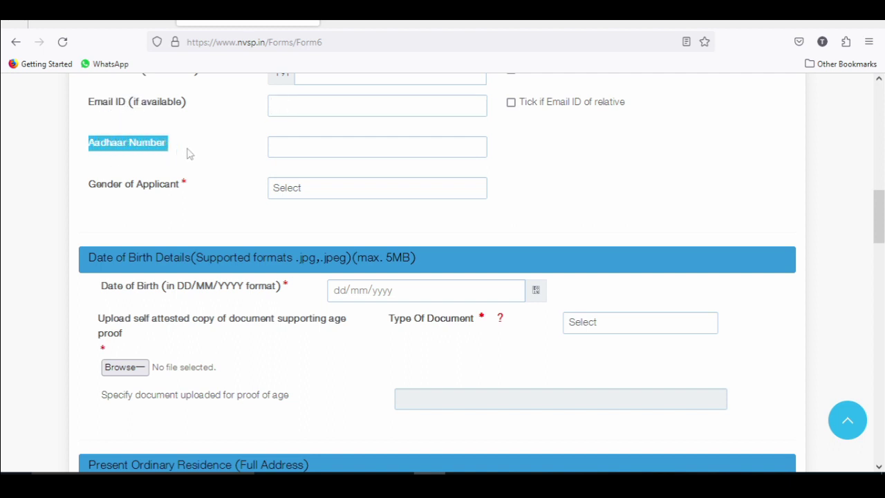
click(298, 150)
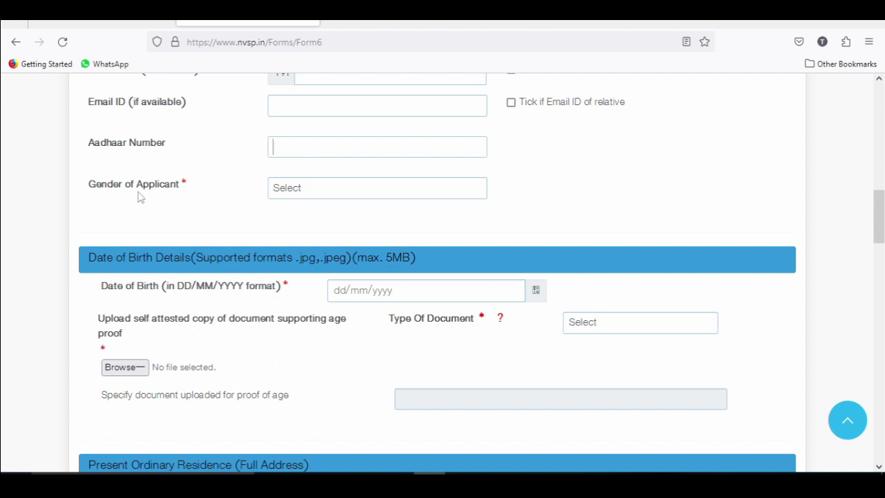
click(309, 199)
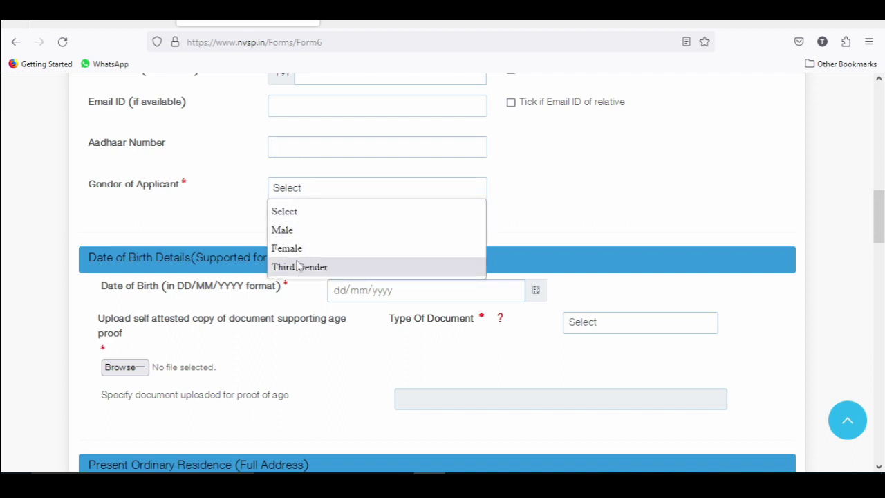
click(205, 208)
scroll(204, 224, down, 3)
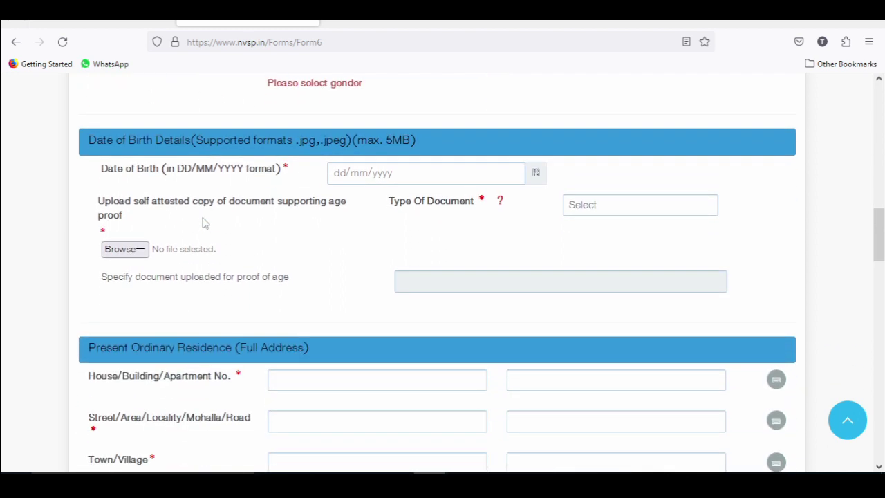
drag(88, 142, 294, 164)
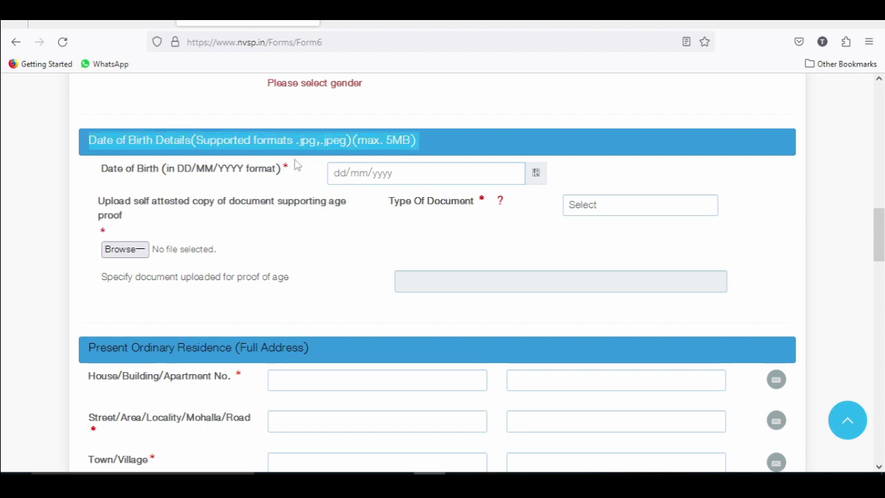
click(403, 145)
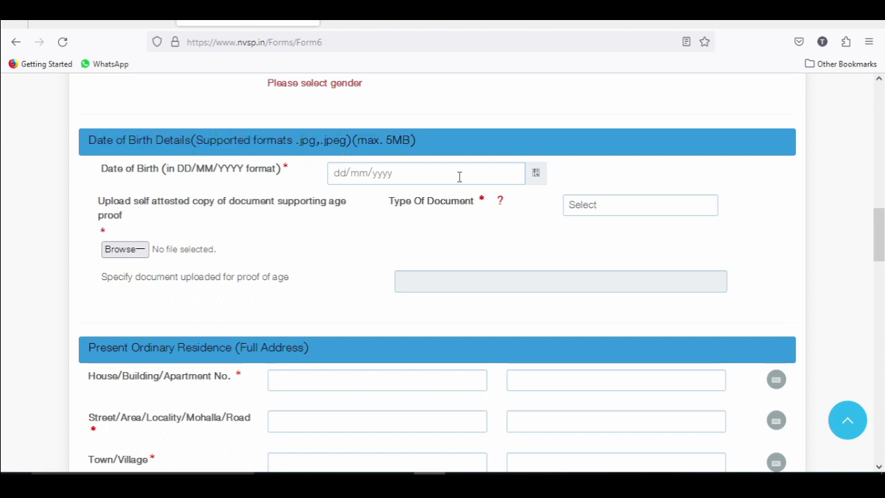
click(500, 178)
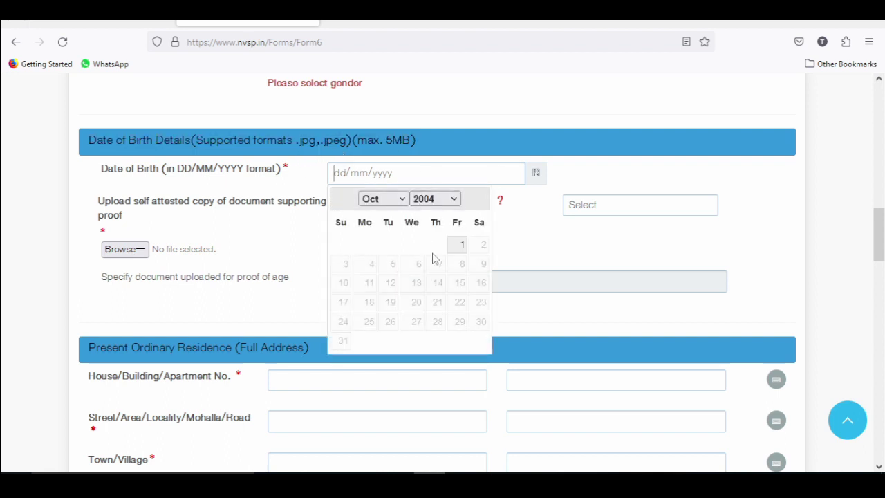
click(430, 202)
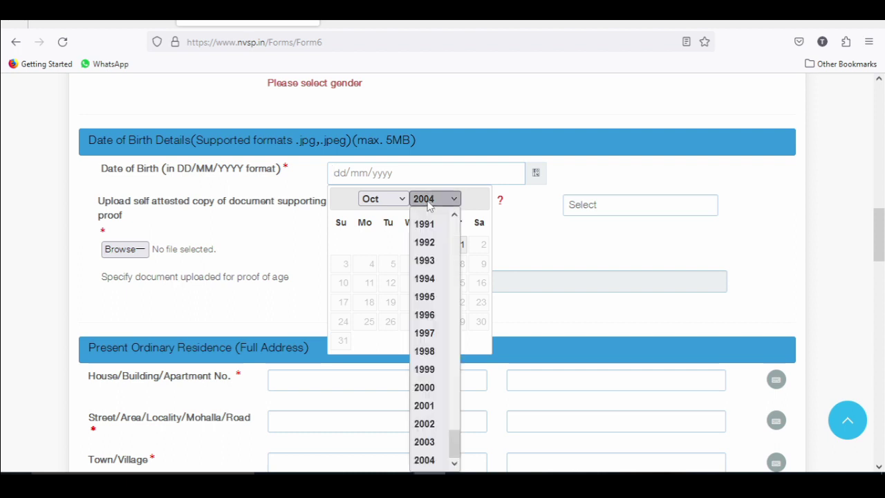
click(392, 202)
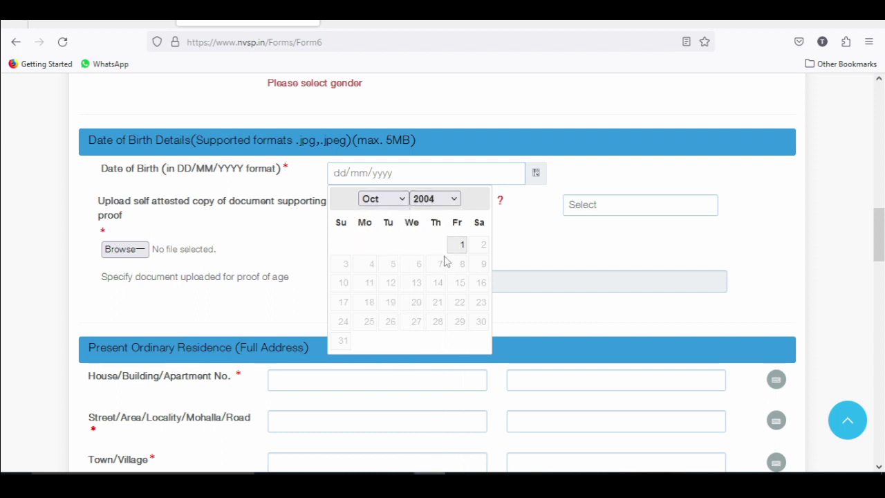
click(461, 245)
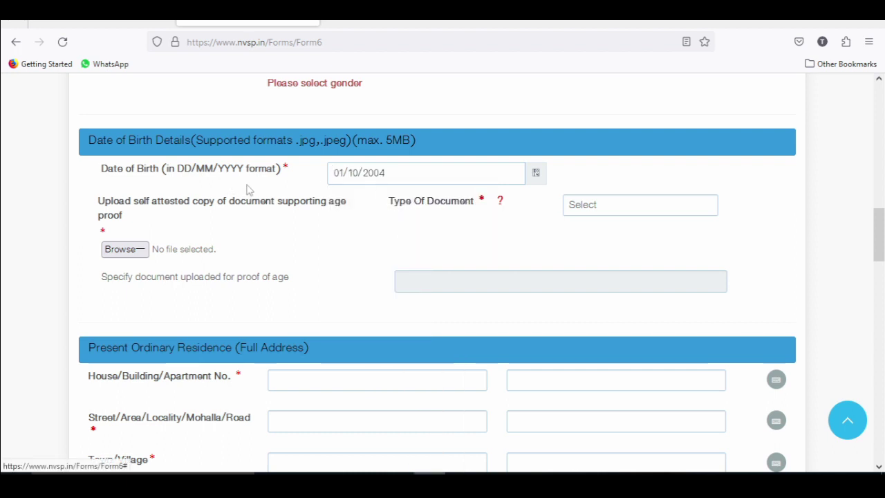
click(590, 205)
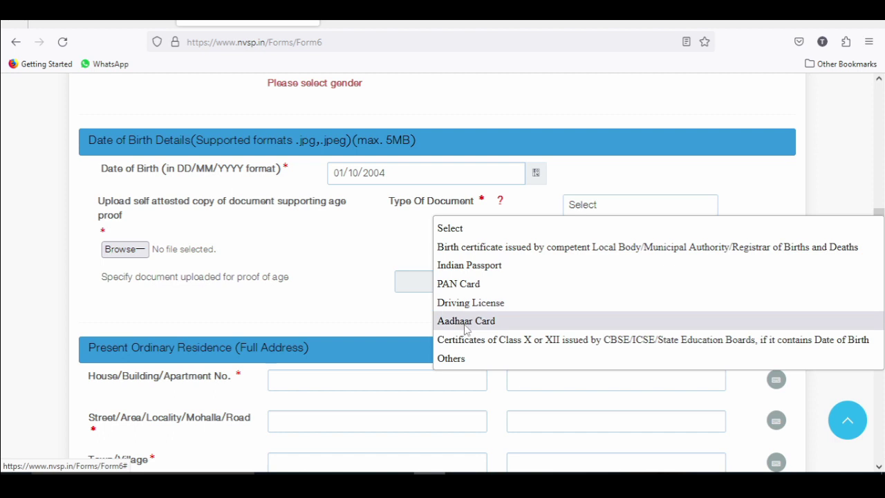
click(460, 322)
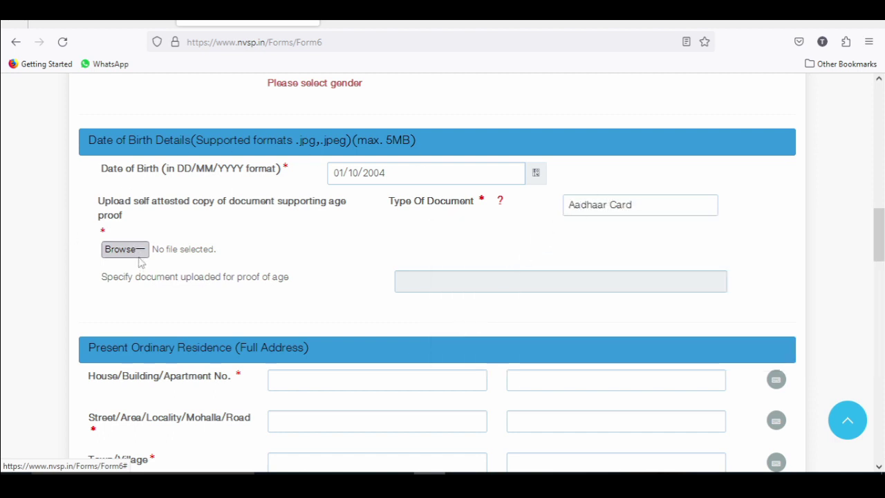
Attach prc.jpeg as the age-proof document
click(138, 254)
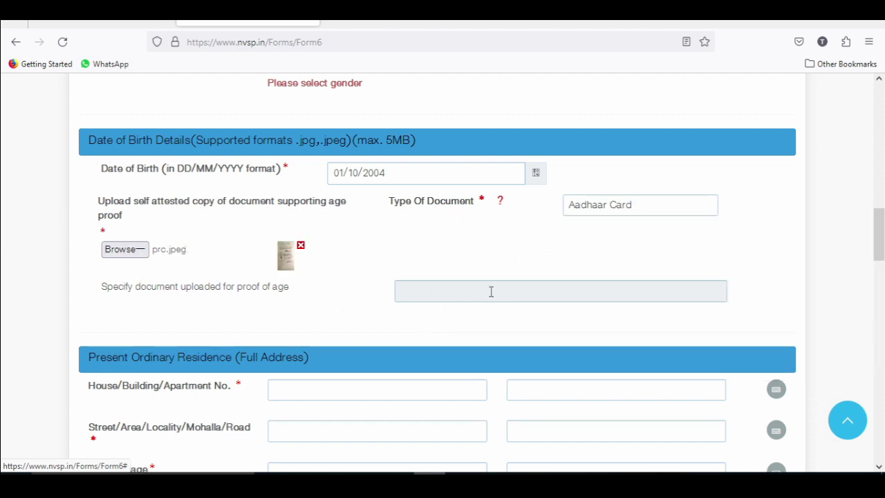
scroll(490, 290, down, 3)
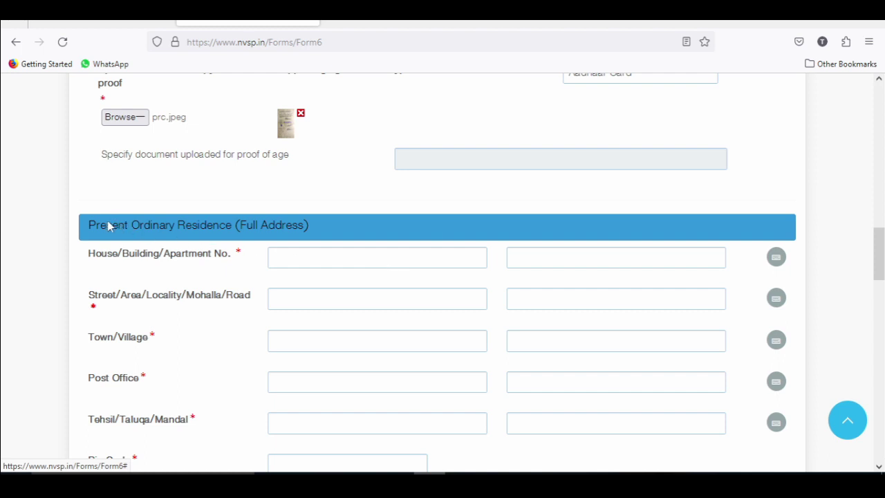
drag(106, 227, 307, 248)
click(307, 248)
Step through the house number, street, town/village, post office and tehsil address fields
click(299, 264)
drag(112, 296, 277, 295)
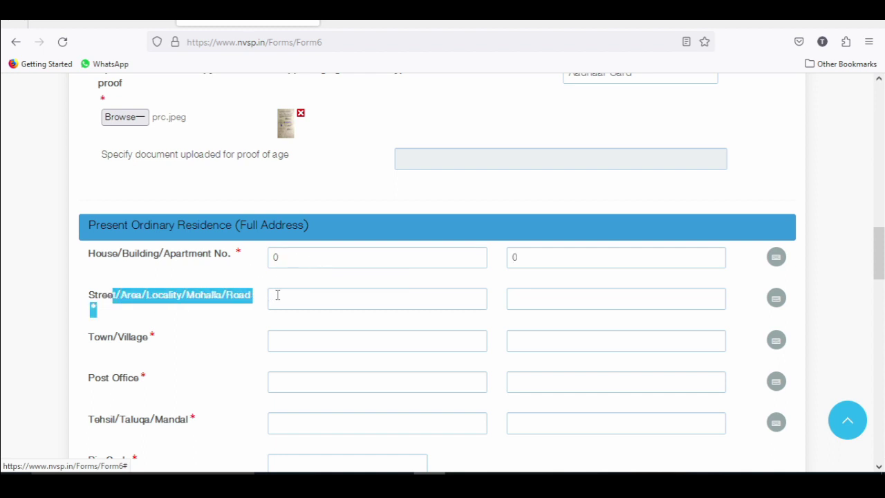
click(284, 295)
scroll(290, 294, down, 2)
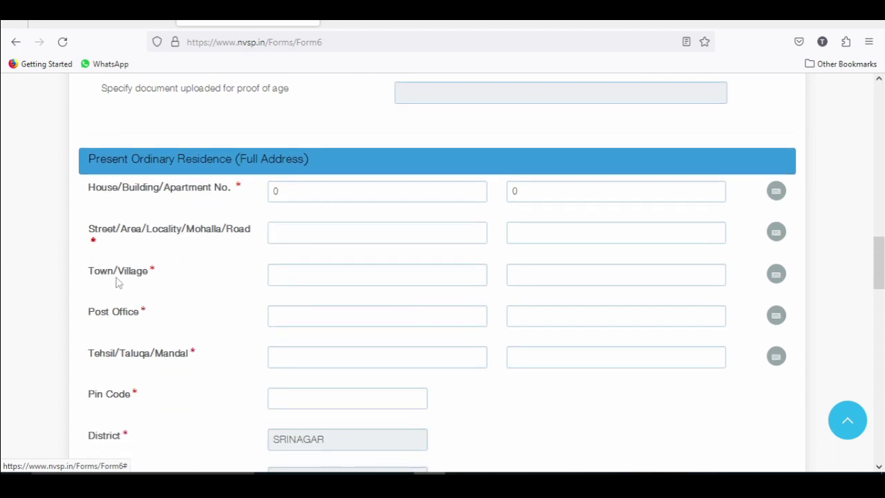
drag(117, 278, 173, 276)
click(293, 280)
drag(101, 314, 307, 308)
click(308, 308)
drag(85, 359, 134, 355)
click(124, 355)
click(275, 348)
Move past Pin Code and the prefilled District and State to the address-proof instructions
scroll(328, 348, down, 2)
drag(104, 336, 160, 338)
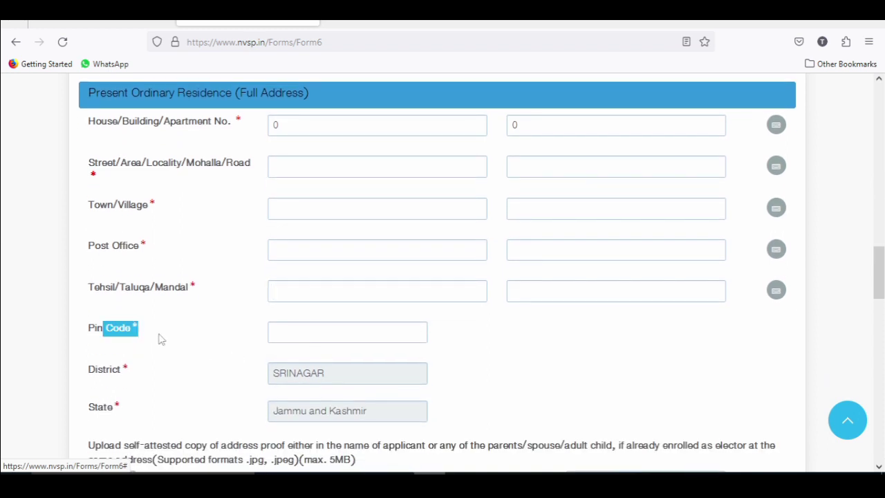
click(289, 329)
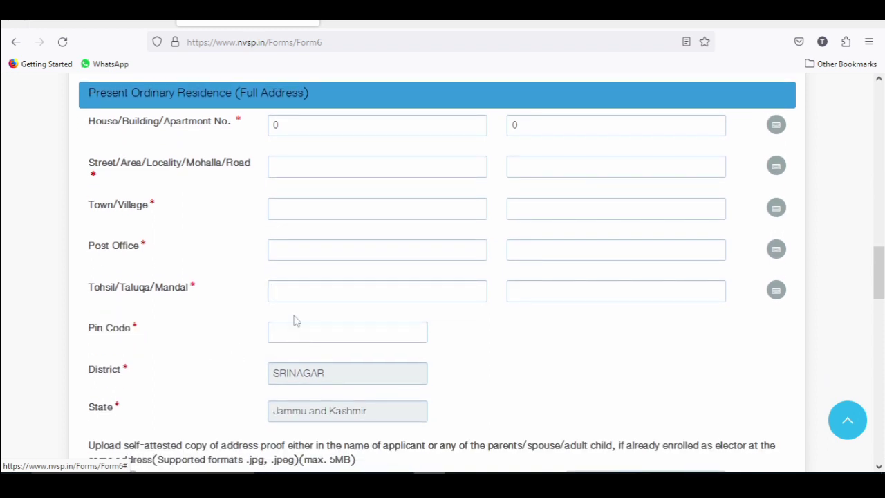
scroll(294, 320, down, 2)
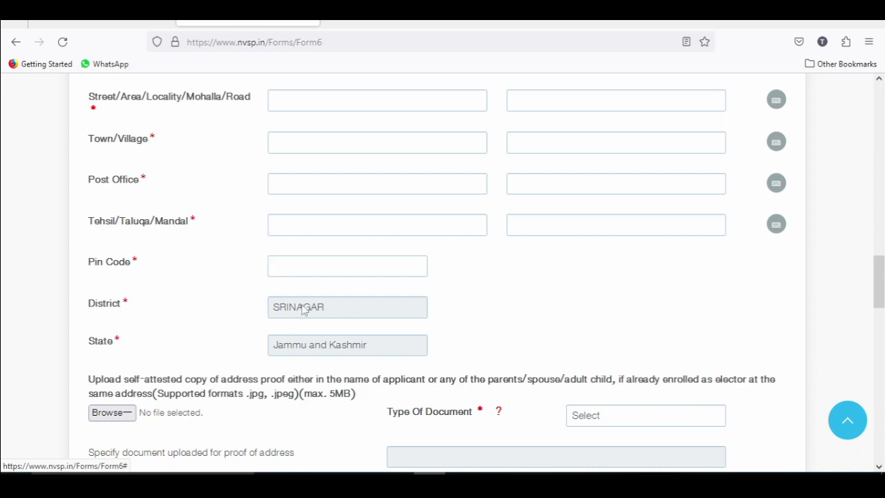
drag(94, 305, 110, 308)
drag(92, 347, 251, 348)
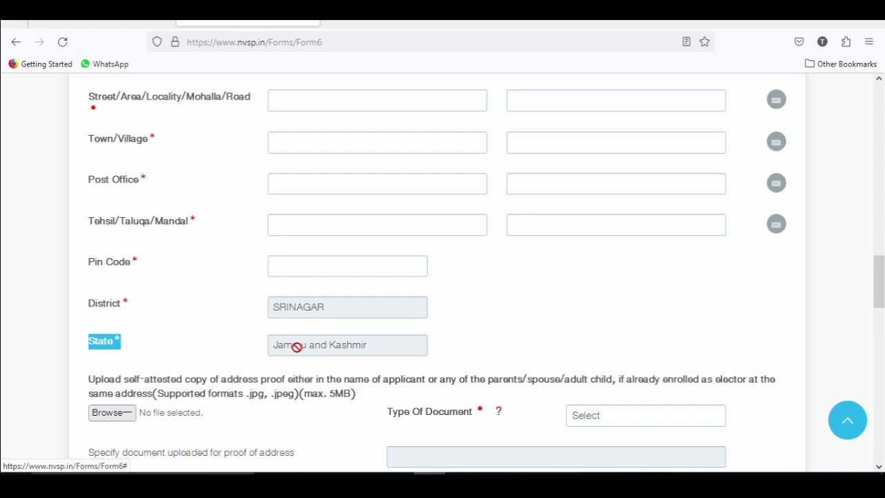
scroll(301, 350, down, 5)
drag(88, 188, 408, 174)
drag(229, 182, 303, 187)
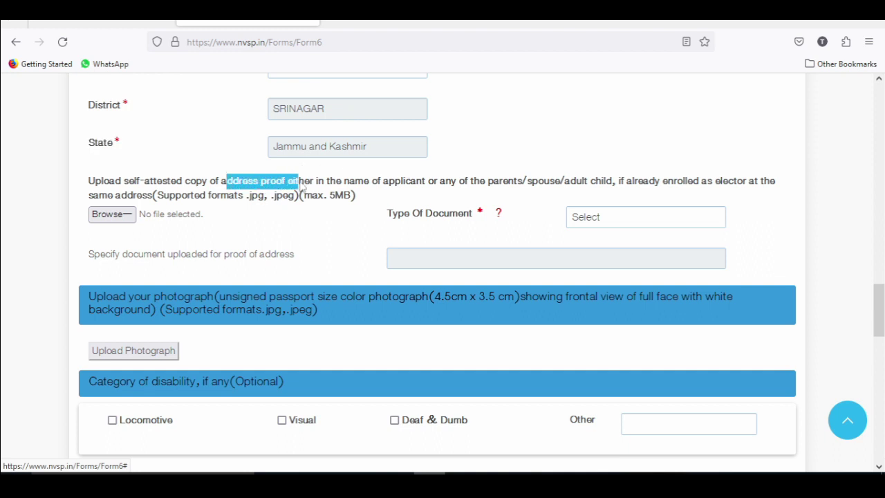
Select Aadhaar Card as the address-proof type and attach prc.jpeg
click(329, 222)
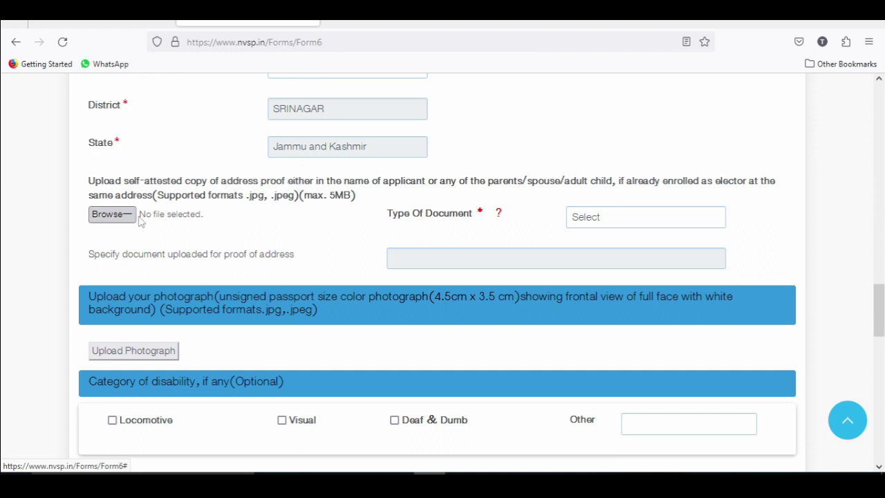
click(680, 218)
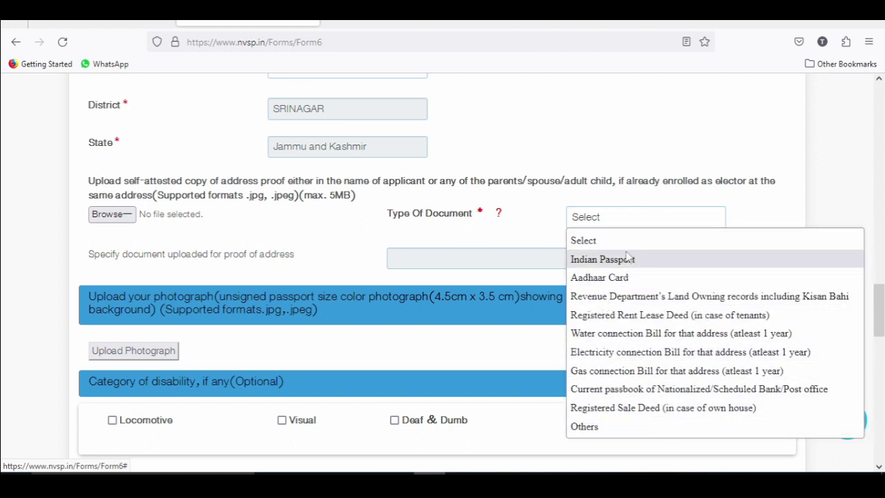
click(599, 277)
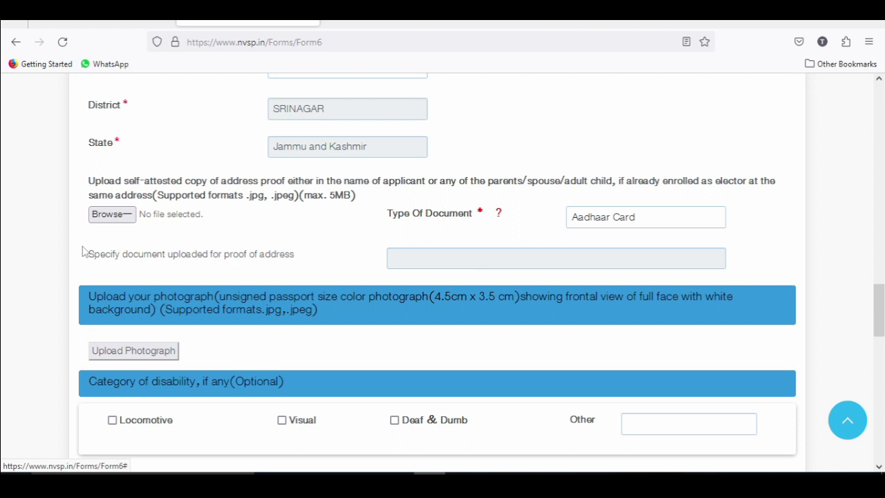
click(112, 216)
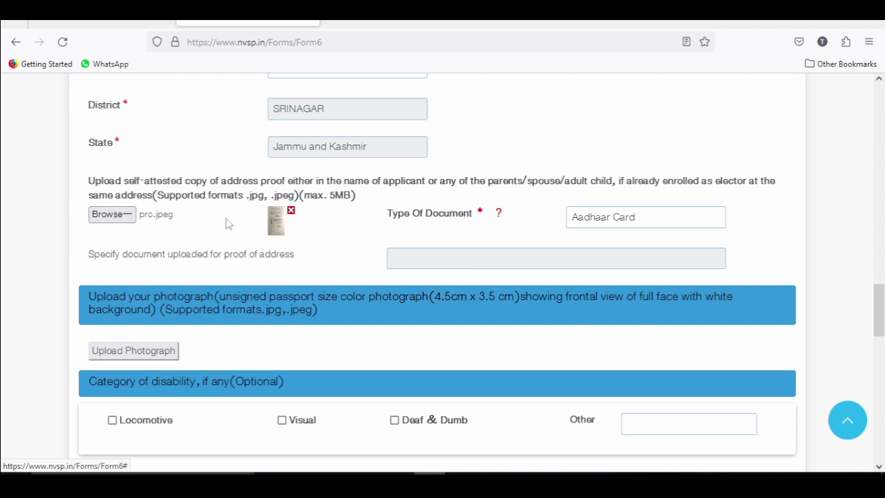
Review the photograph requirements: white background and .jpg/.jpeg formats
scroll(362, 239, down, 2)
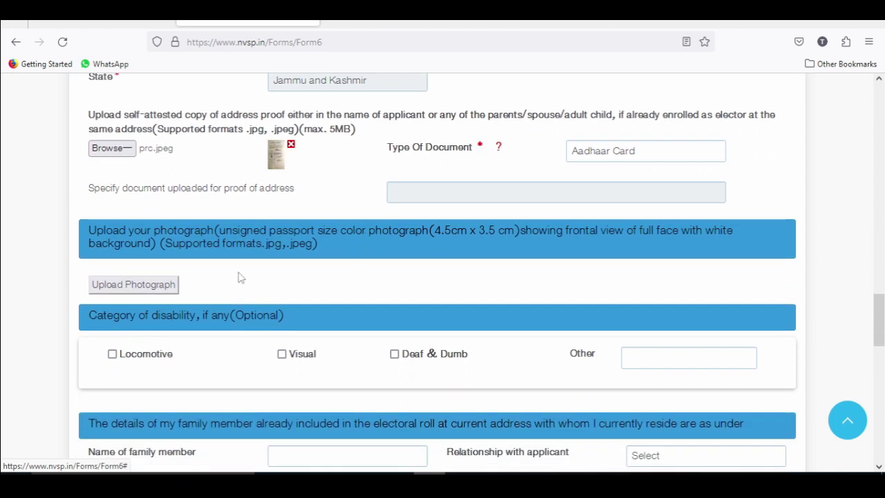
drag(91, 232, 209, 238)
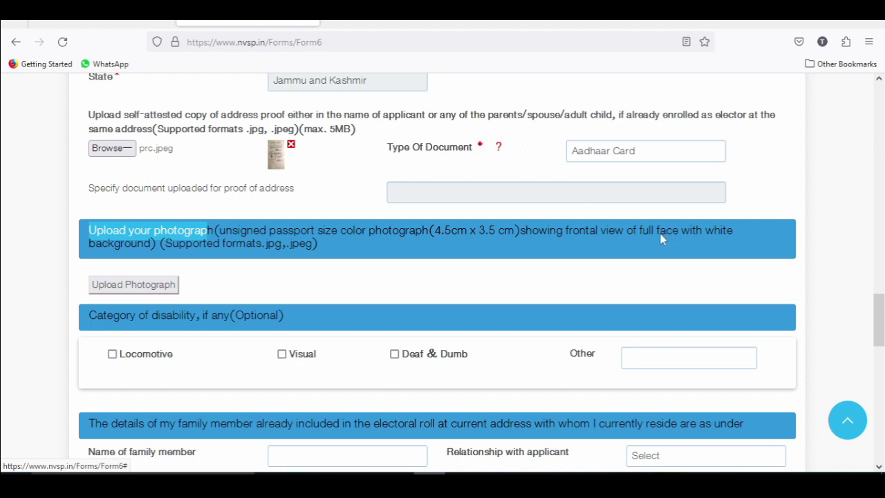
drag(637, 233, 739, 235)
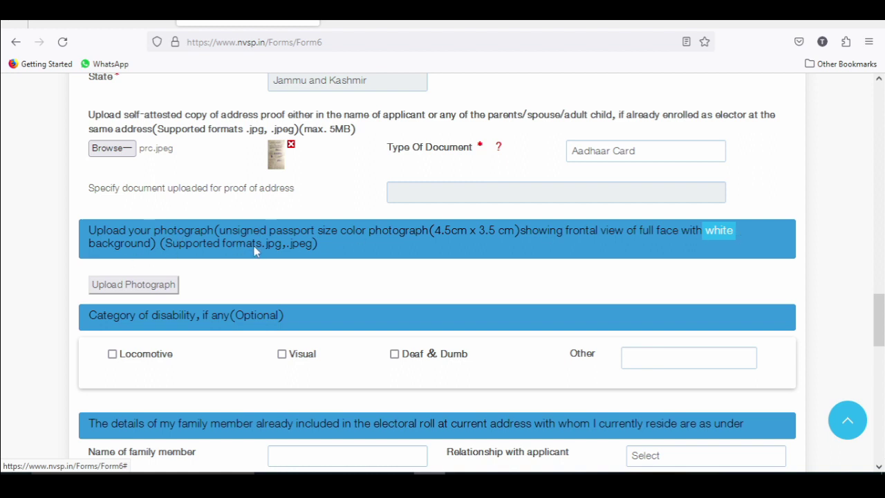
drag(263, 254, 313, 261)
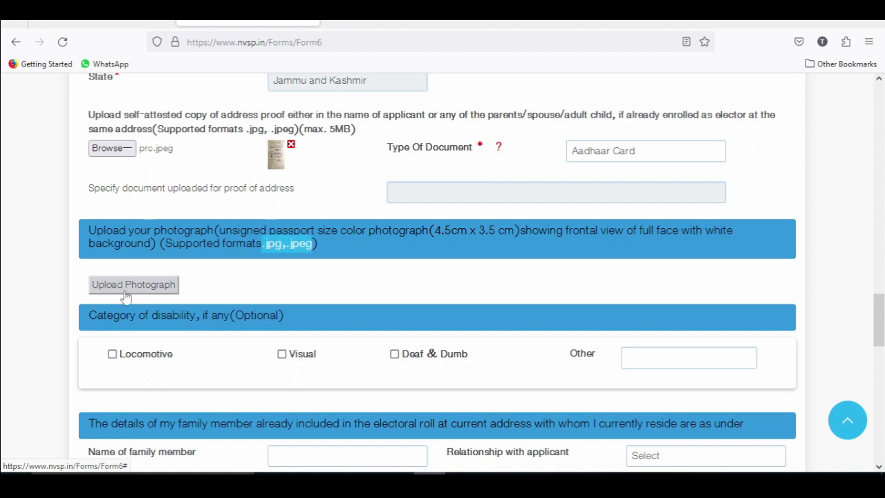
Load MAN PHOTO.jpg into the photo editor, preview the crop and save it to the form
click(150, 292)
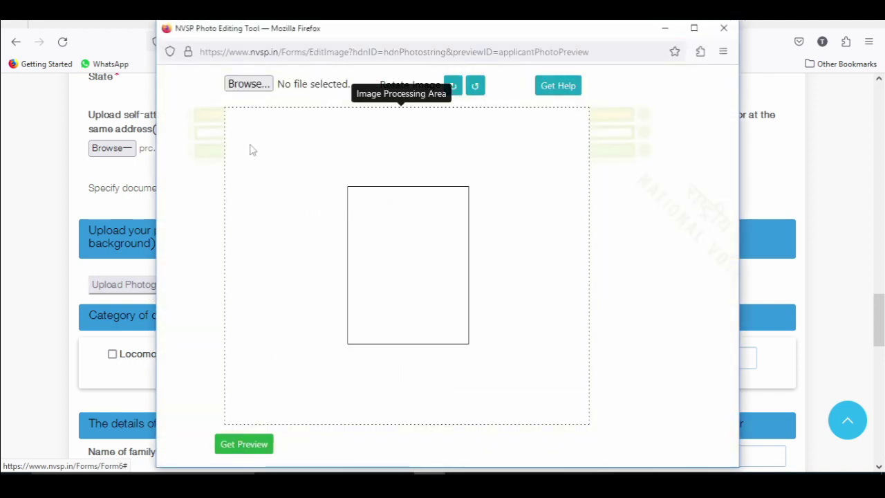
click(257, 90)
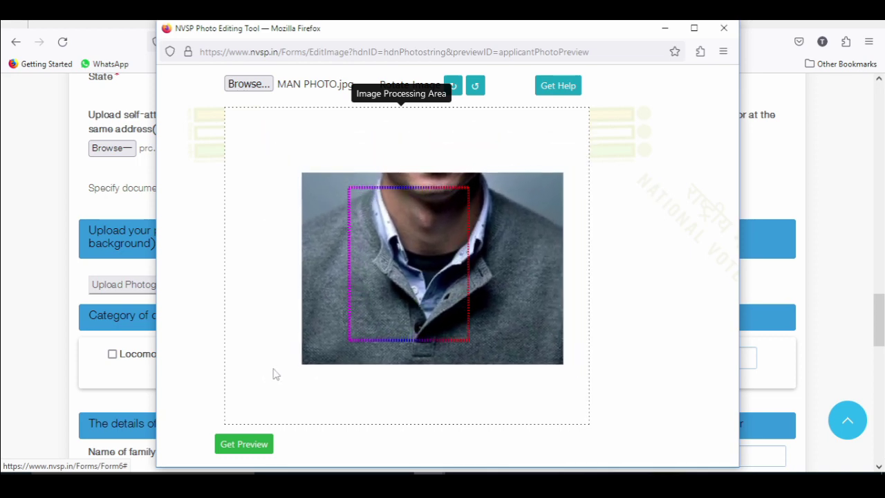
click(236, 445)
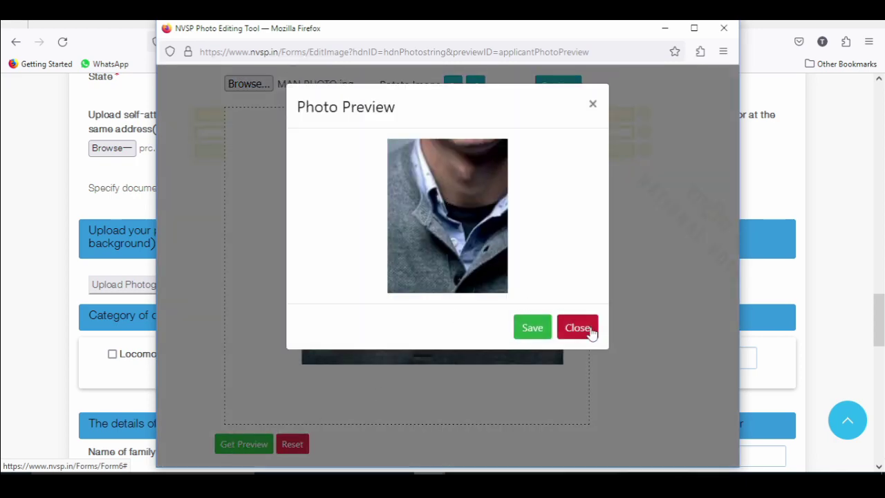
click(533, 328)
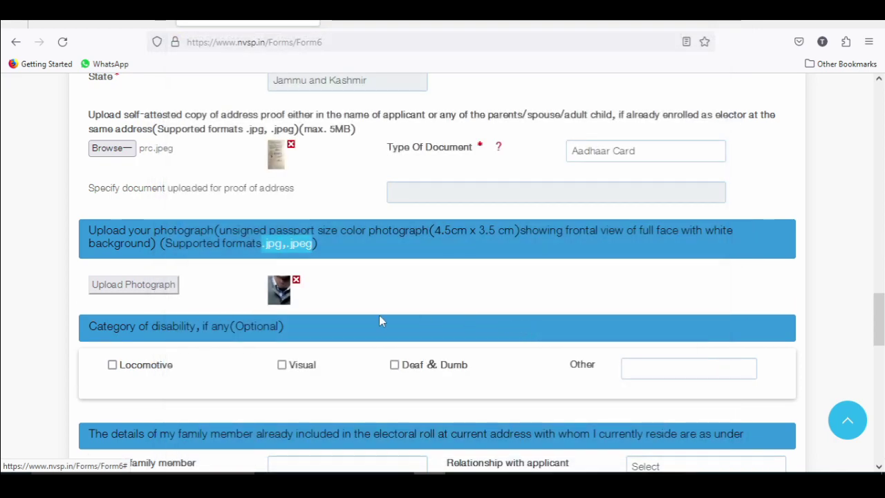
Scroll past the optional disability category to the family member details section
scroll(381, 318, down, 3)
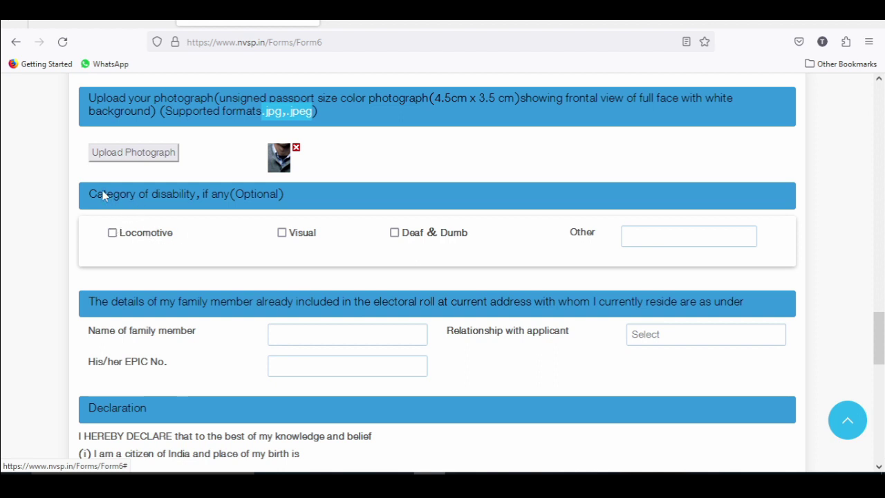
drag(108, 195, 299, 207)
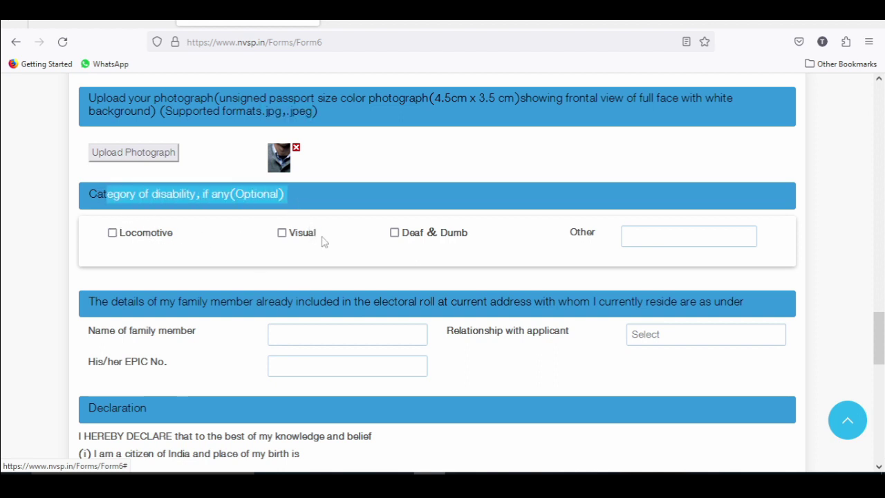
click(514, 259)
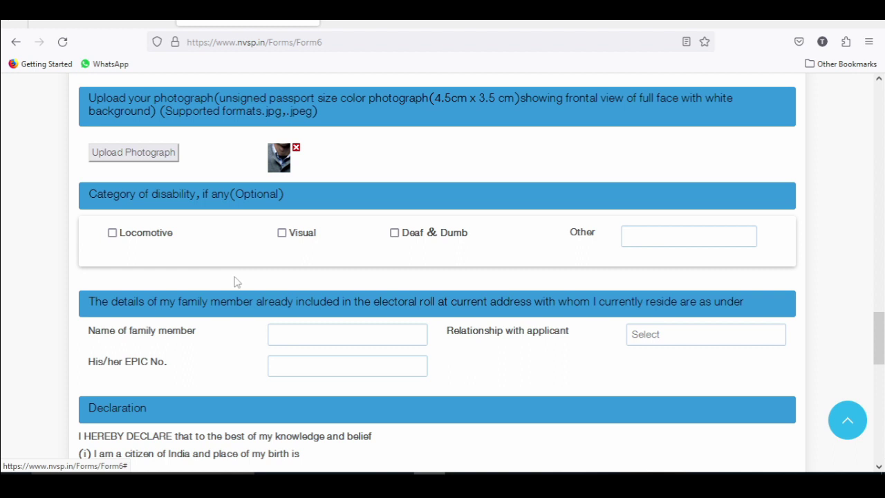
scroll(235, 281, down, 2)
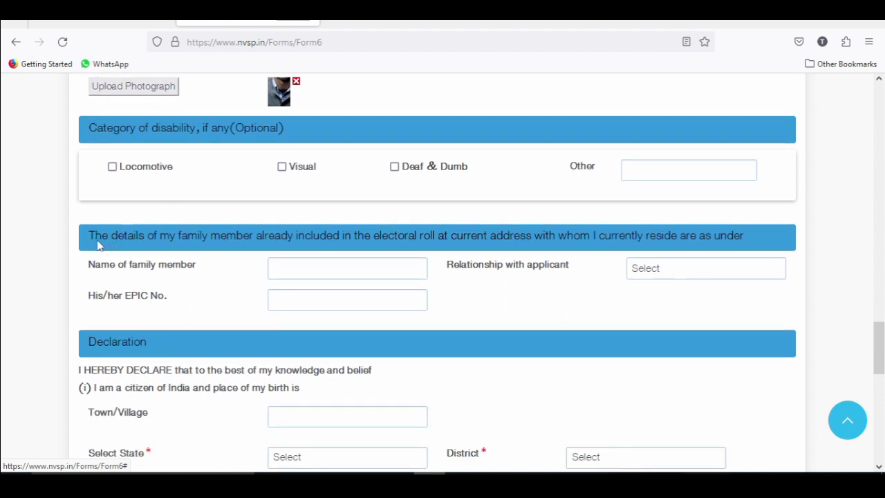
drag(113, 243, 398, 258)
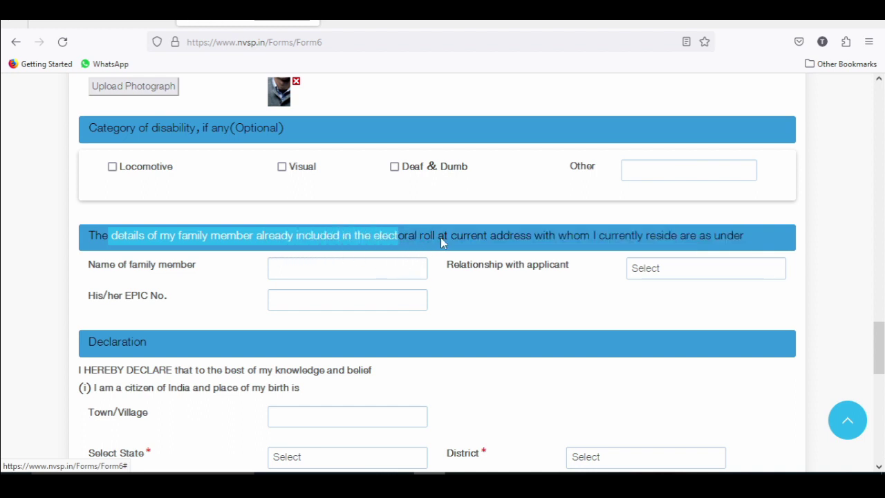
drag(559, 237, 580, 238)
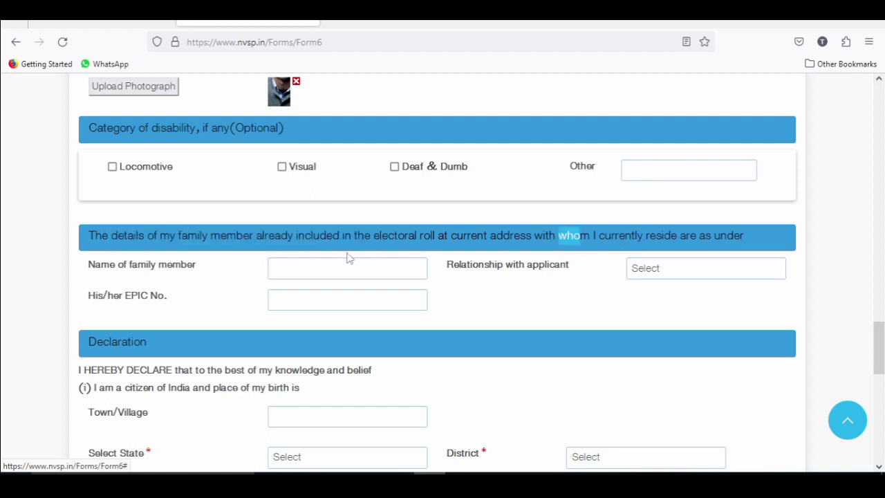
Leave family member name, relationship and EPIC number blank, continuing down toward Declaration
click(318, 269)
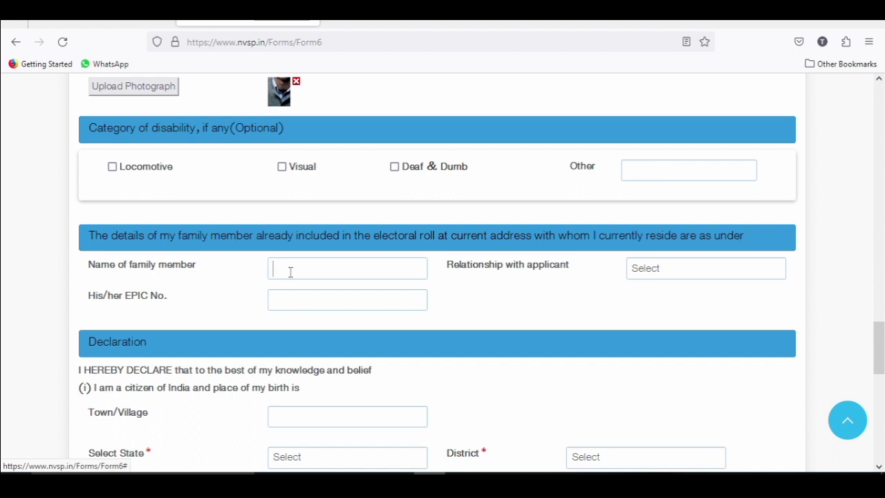
drag(200, 266, 87, 265)
click(662, 268)
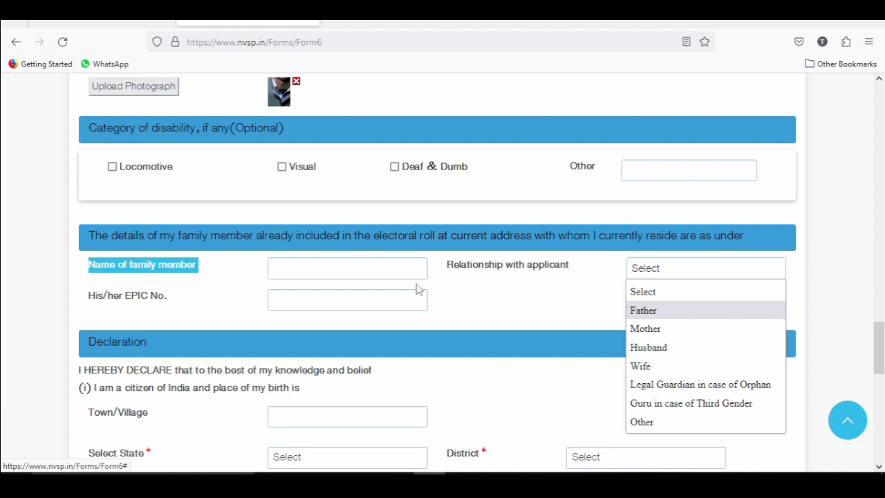
click(524, 303)
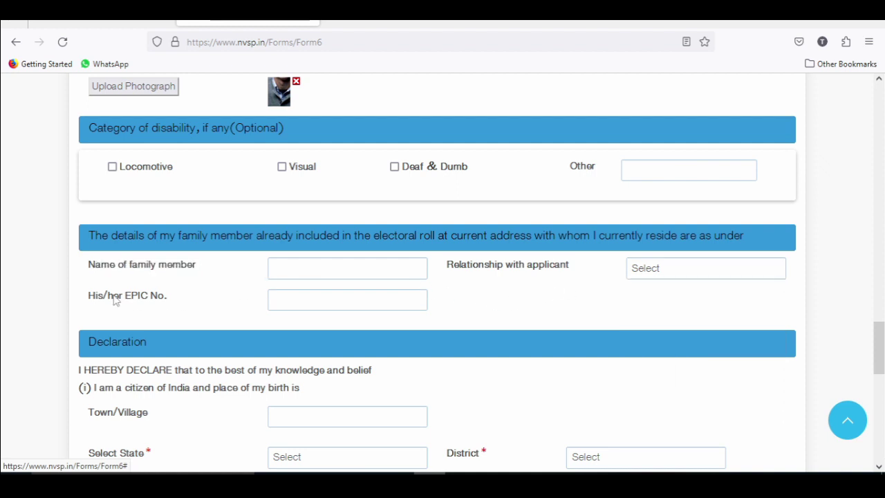
drag(90, 301, 166, 310)
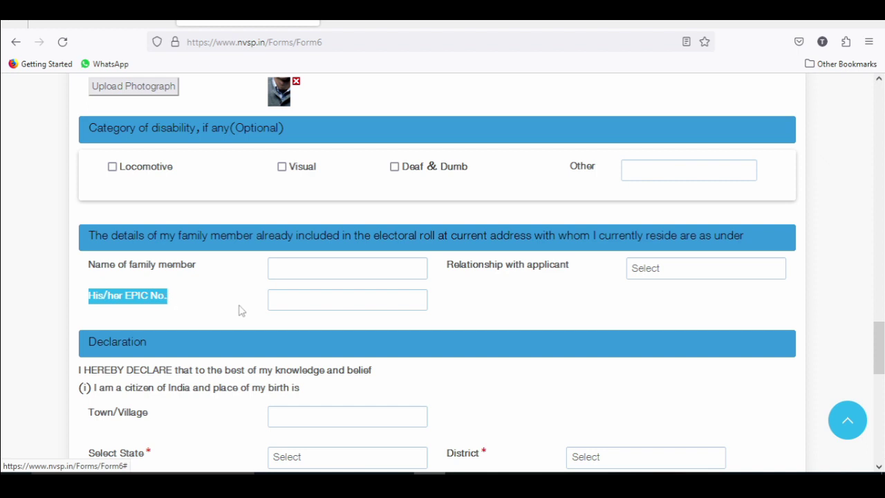
click(315, 302)
scroll(314, 301, down, 3)
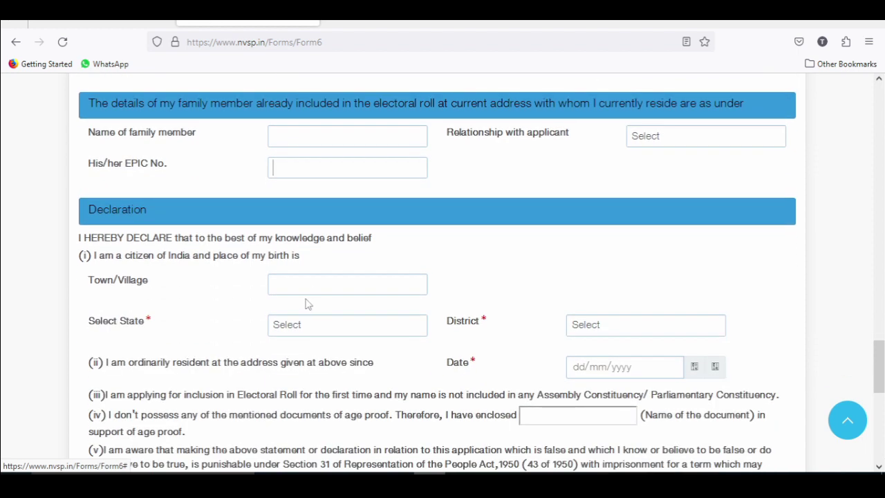